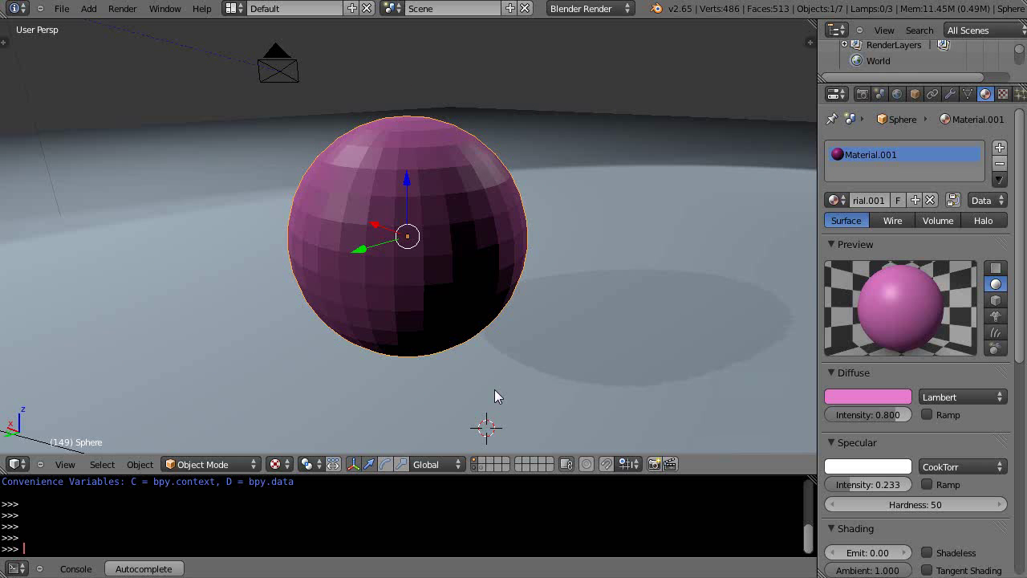
scroll(490, 385, up, 3)
scroll(475, 369, down, 3)
Snap the 3D cursor to the pink sphere's centre and delete the sphere
mouse_move(394, 351)
middle_down()
mouse_move(412, 358)
mouse_move(401, 353)
middle_up()
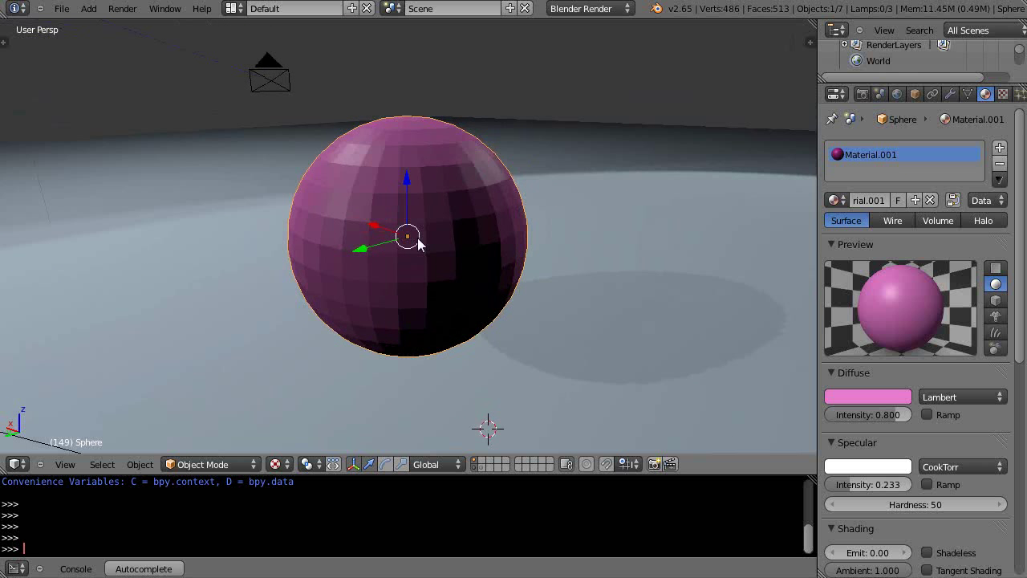
key(shift+s)
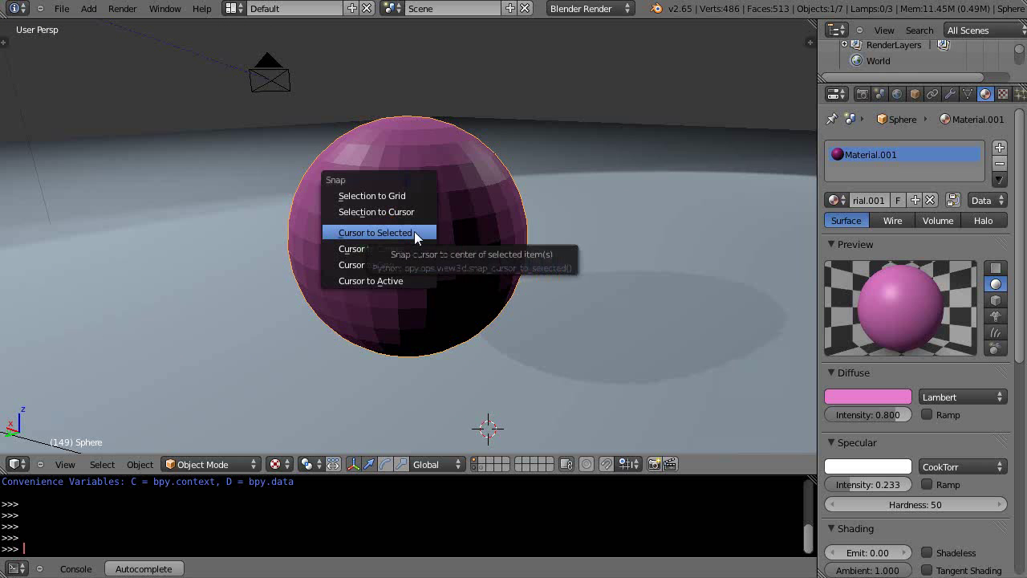
click(414, 232)
key(x)
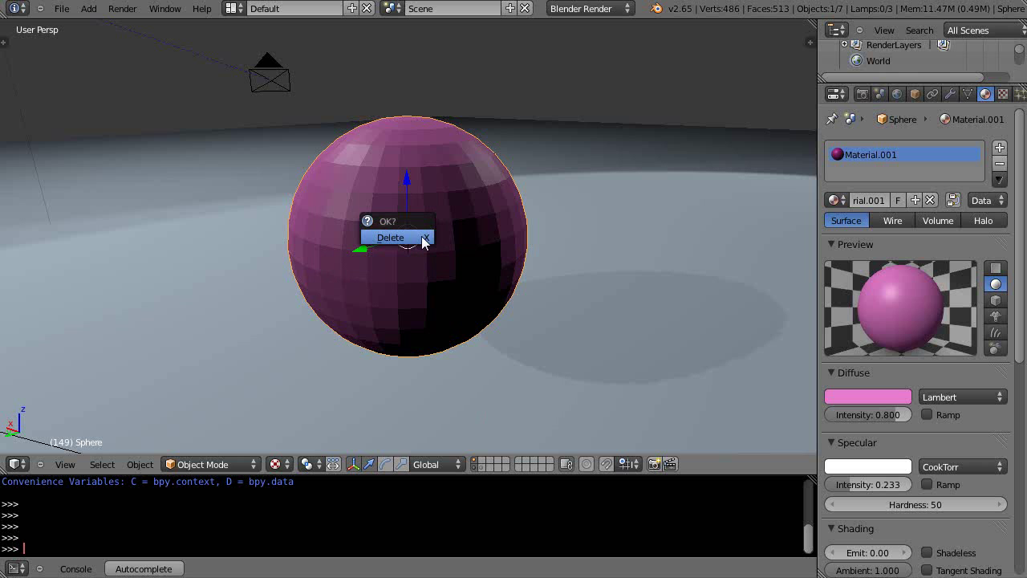
click(421, 239)
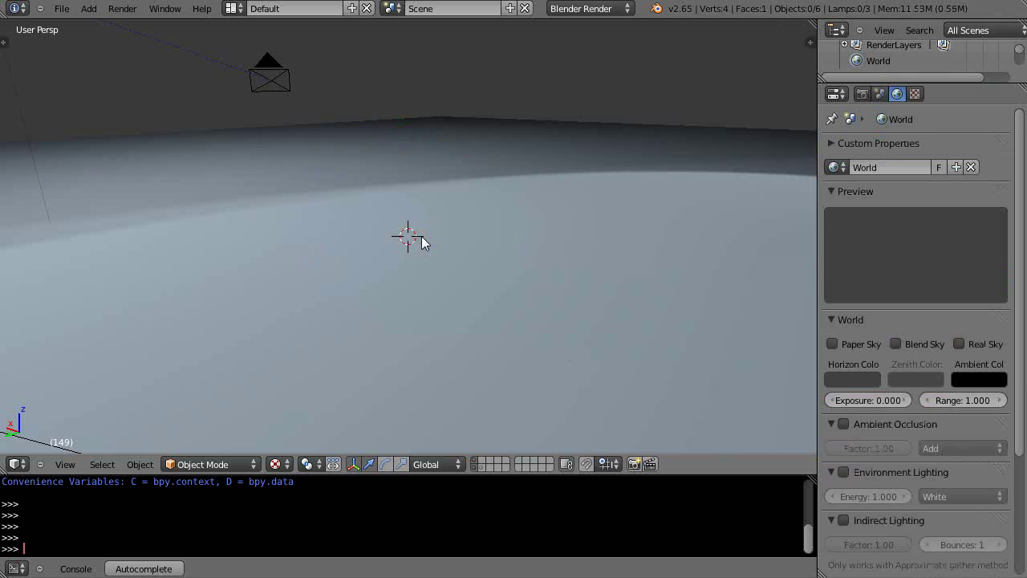
Add a new UV sphere mesh at the 3D cursor
key(shift+a)
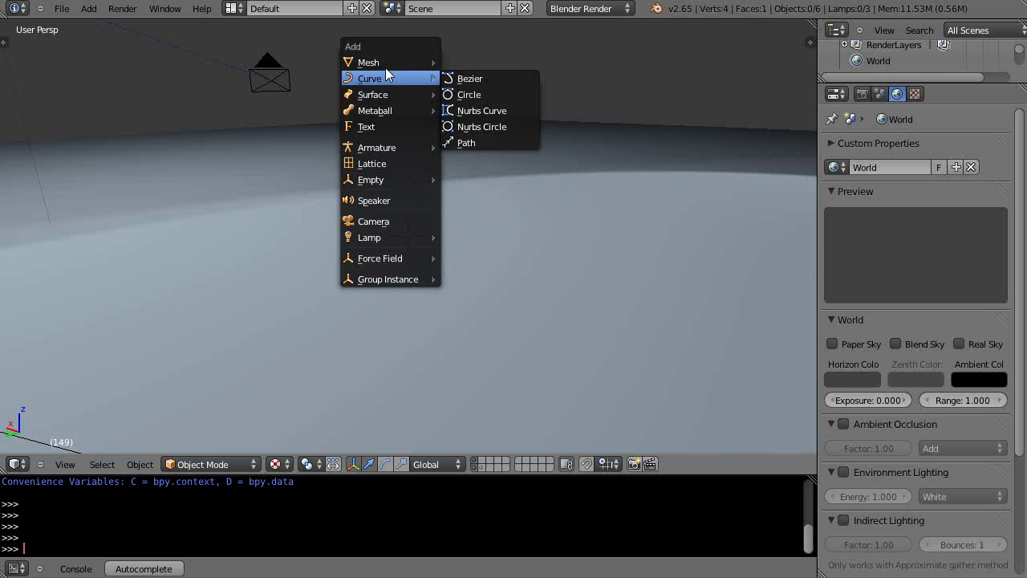
mouse_move(425, 63)
click(480, 110)
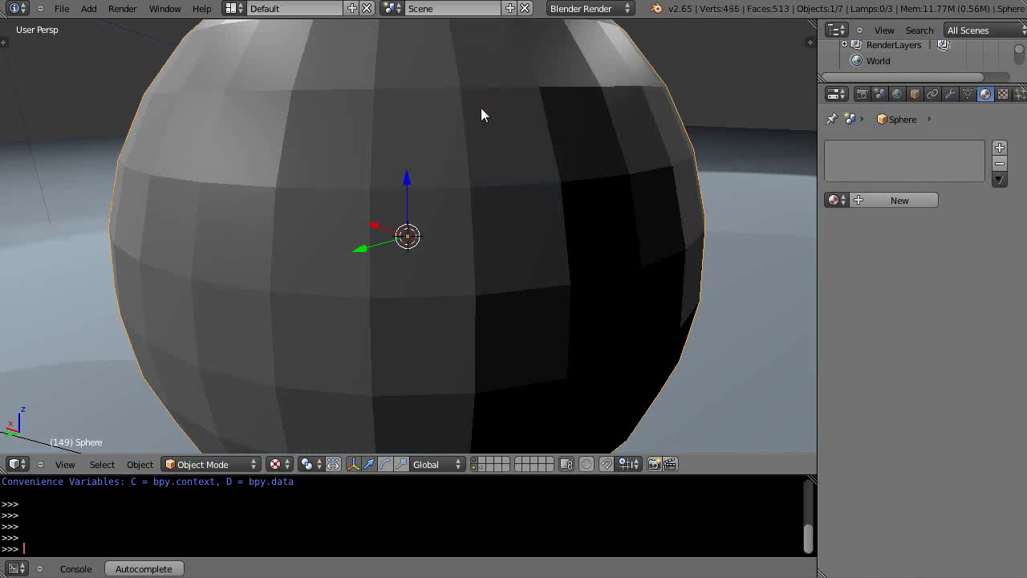
Set the new UV sphere to 12 segments and 12 rings in the Add UV Sphere panel
scroll(510, 262, down, 5)
scroll(420, 272, up, 3)
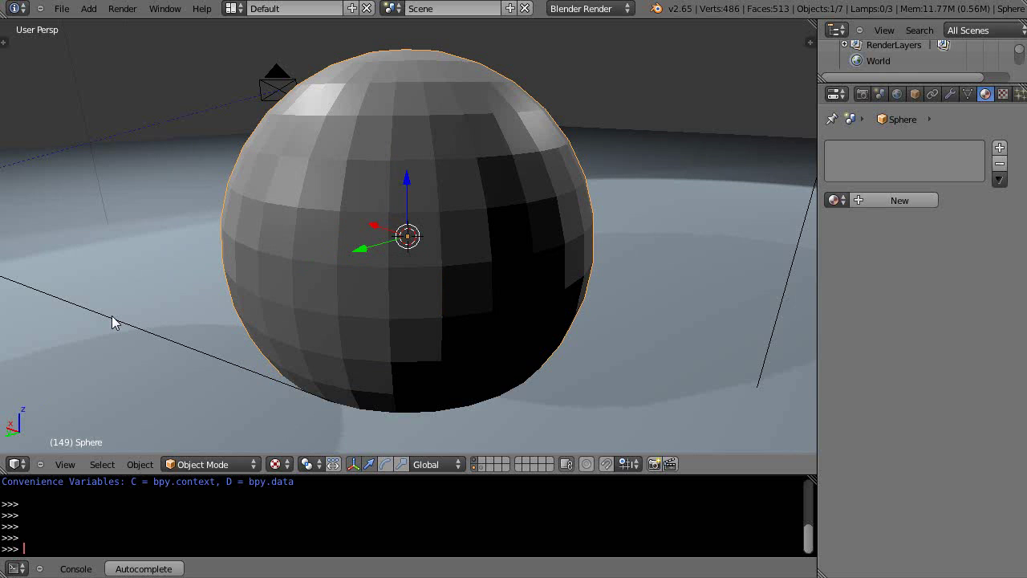
key(t)
scroll(56, 326, down, 2)
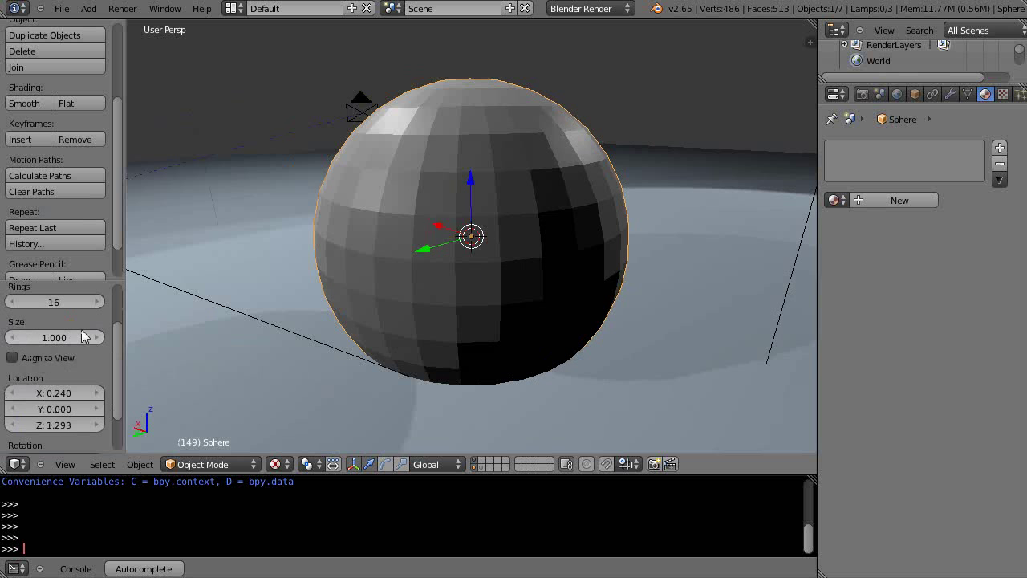
drag(117, 354, 116, 309)
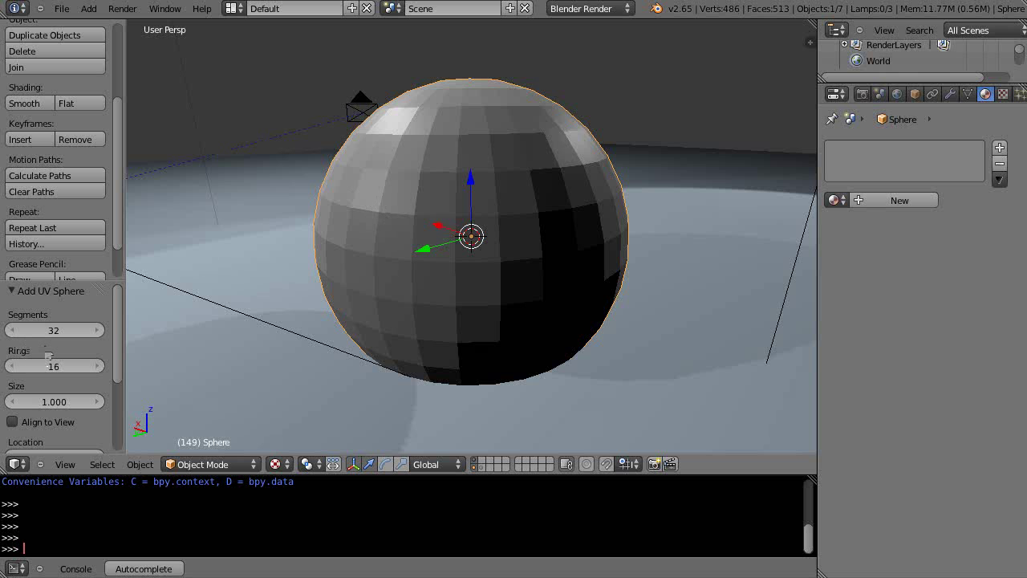
click(58, 331)
text(12)
click(71, 365)
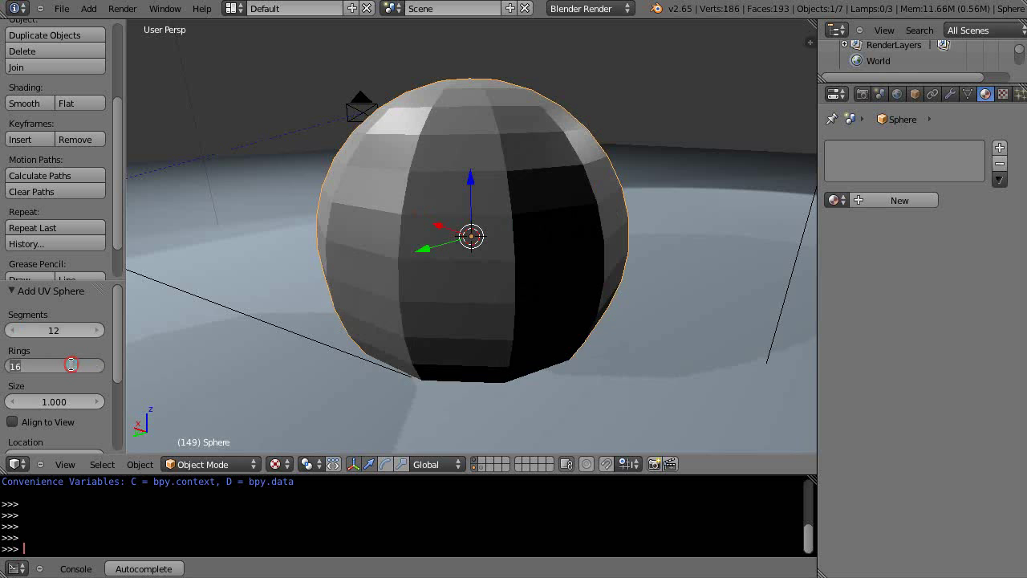
text(12)
key(Return)
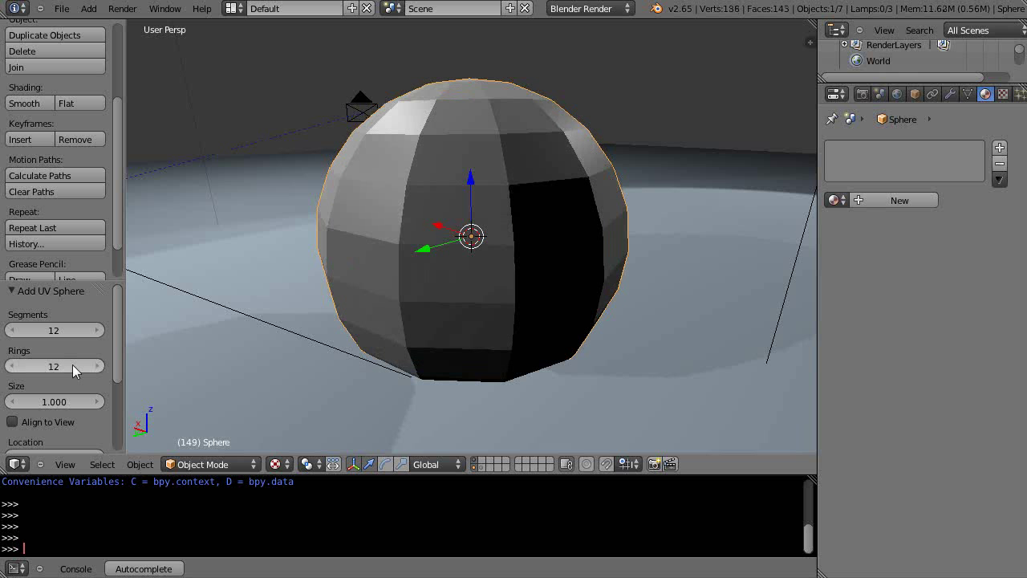
click(215, 326)
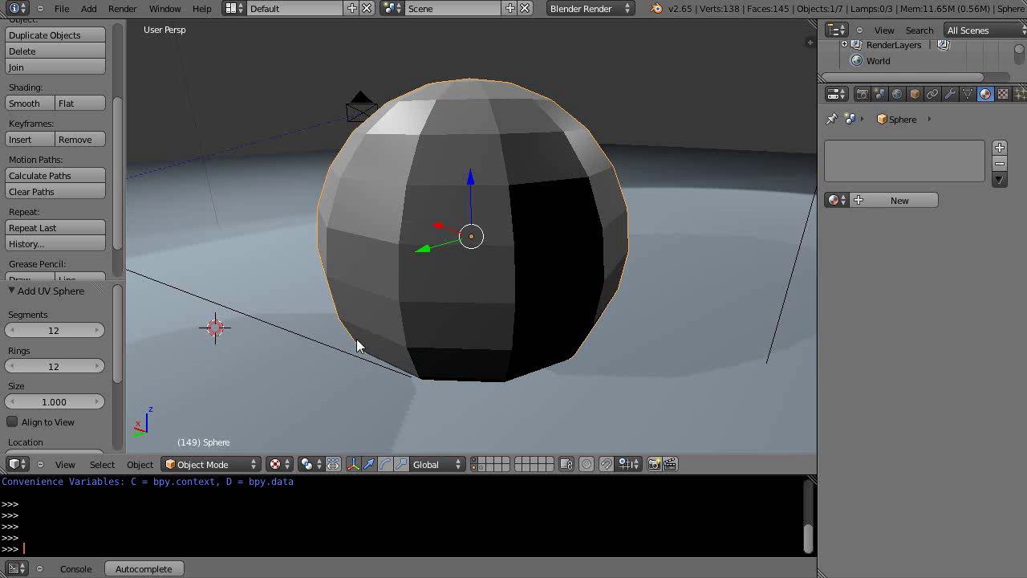
click(835, 201)
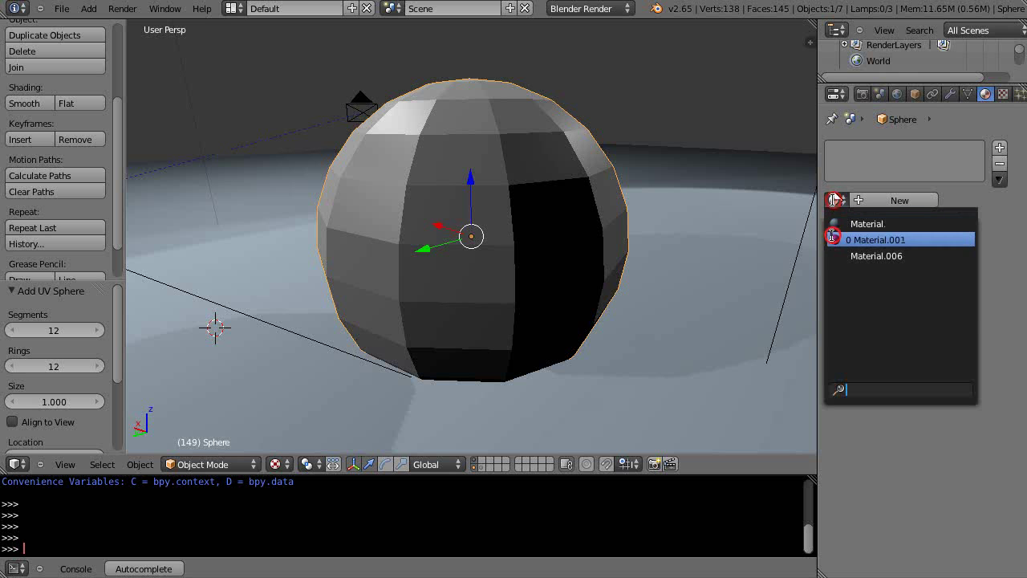
Assign the pink Material.001 to the low-poly sphere
click(834, 236)
scroll(330, 295, up, 1)
scroll(329, 294, down, 1)
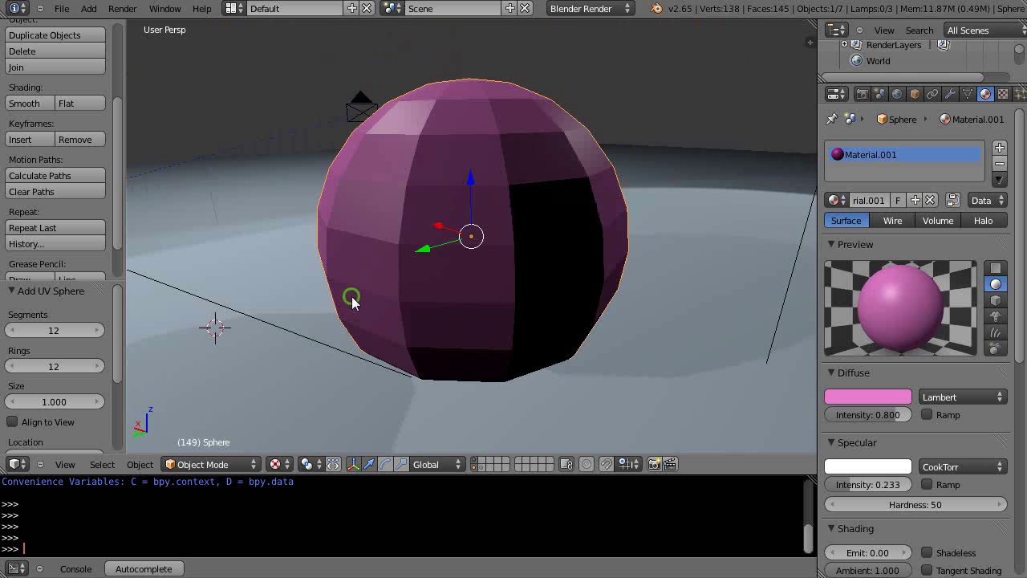
scroll(339, 284, up, 4)
scroll(329, 242, down, 2)
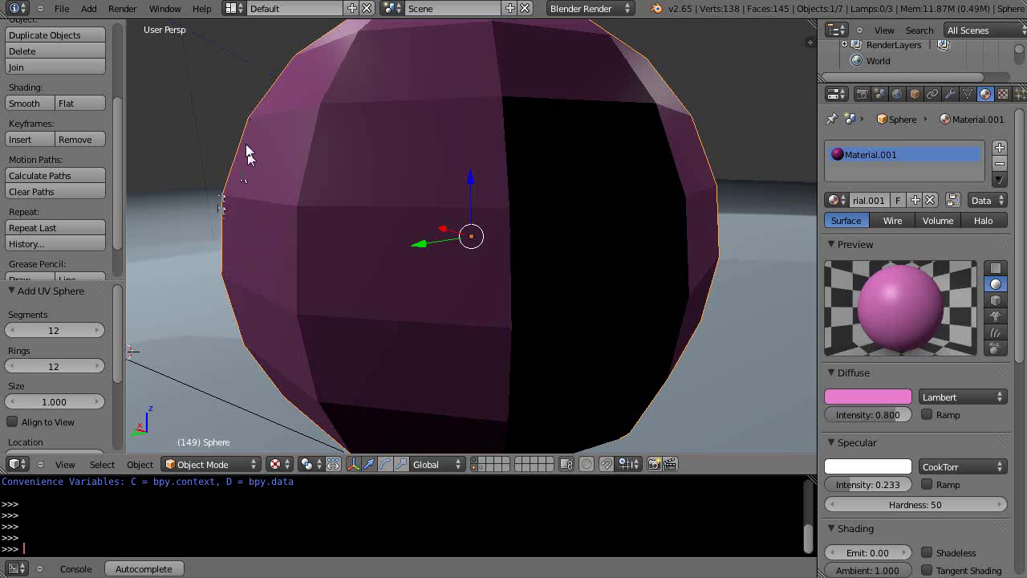
Render the scene with F12 to see the faceted pink sphere
scroll(363, 269, down, 3)
middle_drag(367, 270, 493, 301)
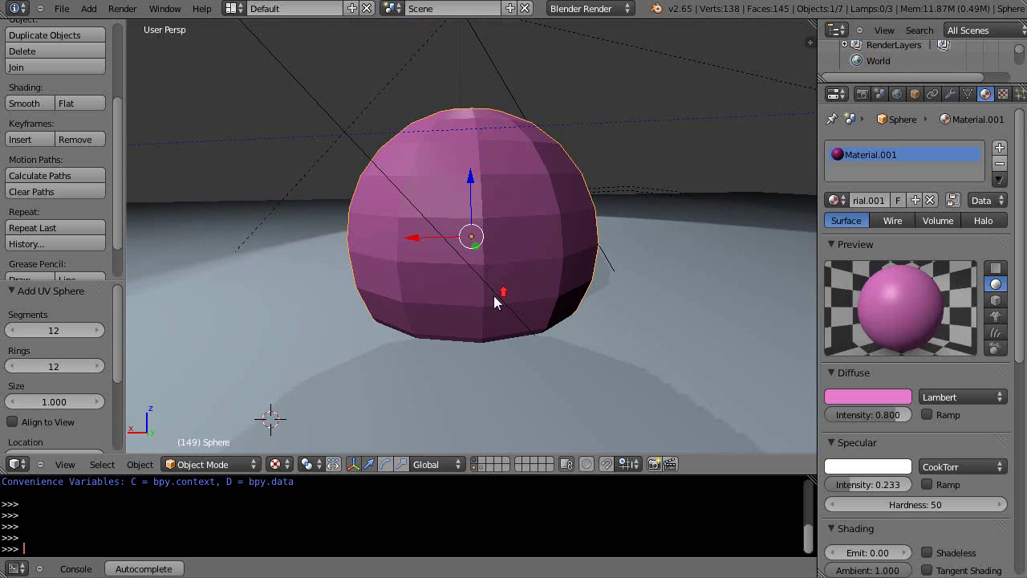
key(F12)
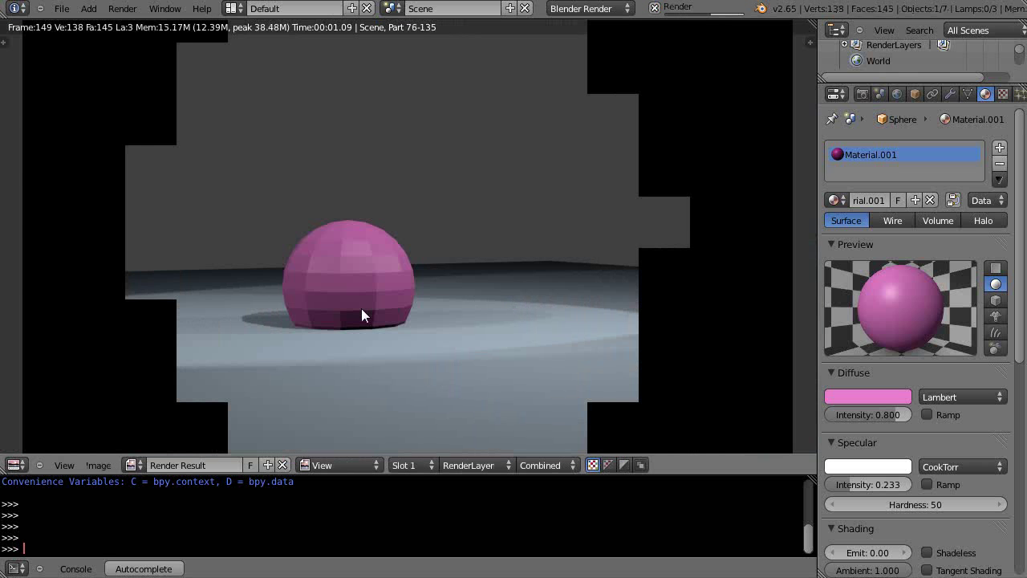
Zoom in and out on the render result to inspect the faceted pink sphere
scroll(353, 311, up, 3)
scroll(354, 312, down, 1)
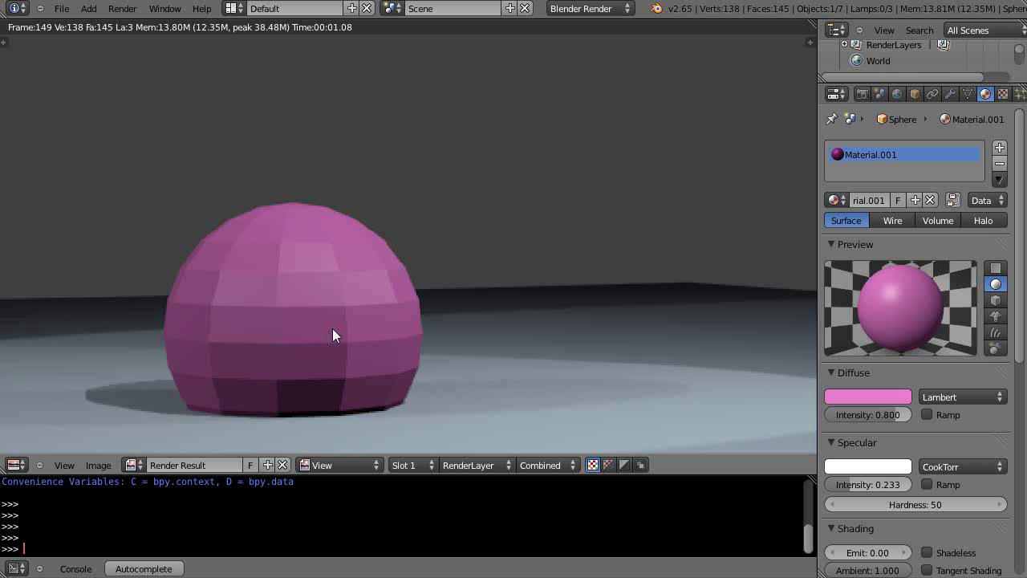
scroll(334, 331, down, 1)
scroll(335, 333, up, 2)
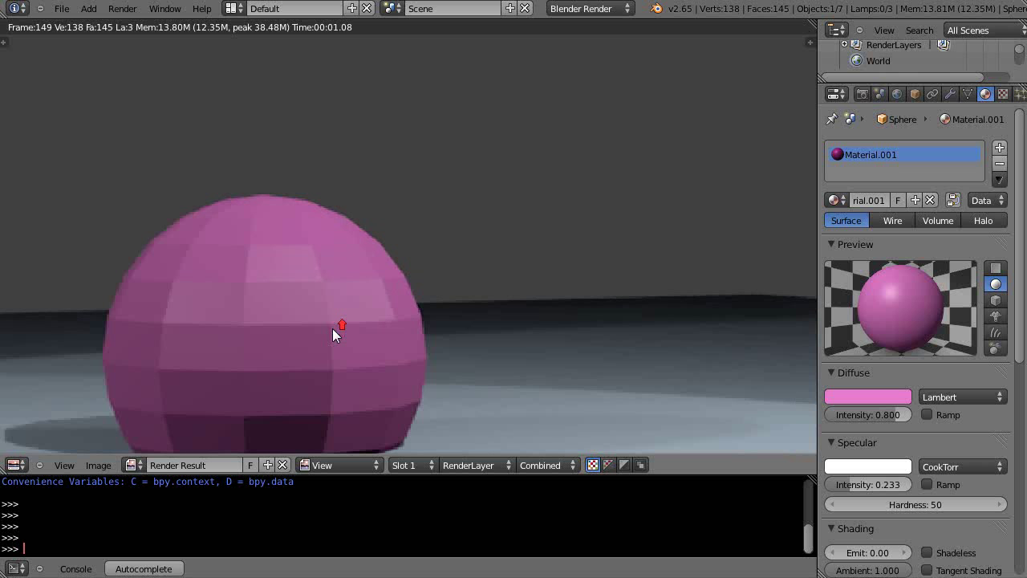
Return to the 3D viewport and slide the nearby empty along the Y axis
key(Escape)
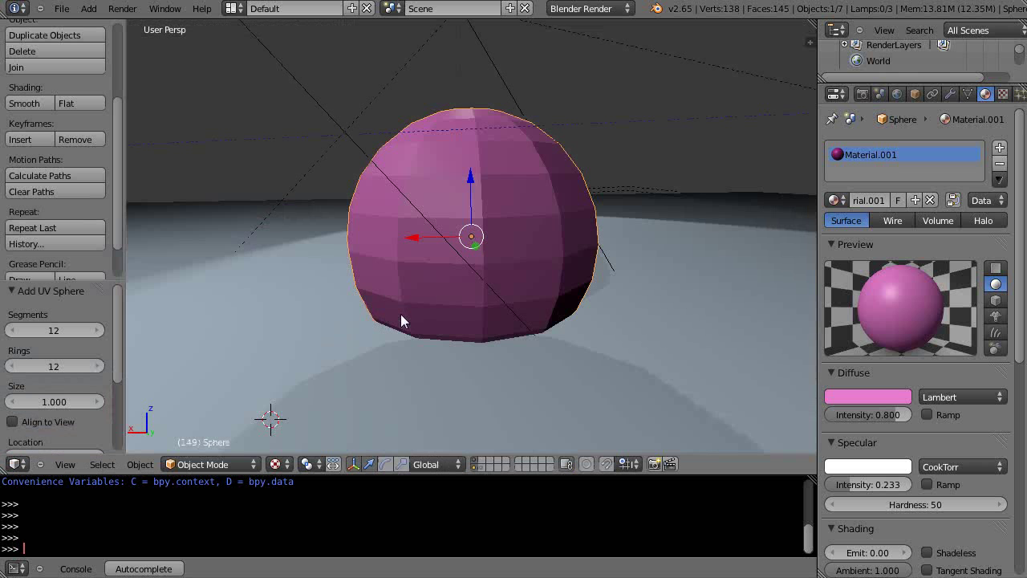
scroll(401, 320, down, 8)
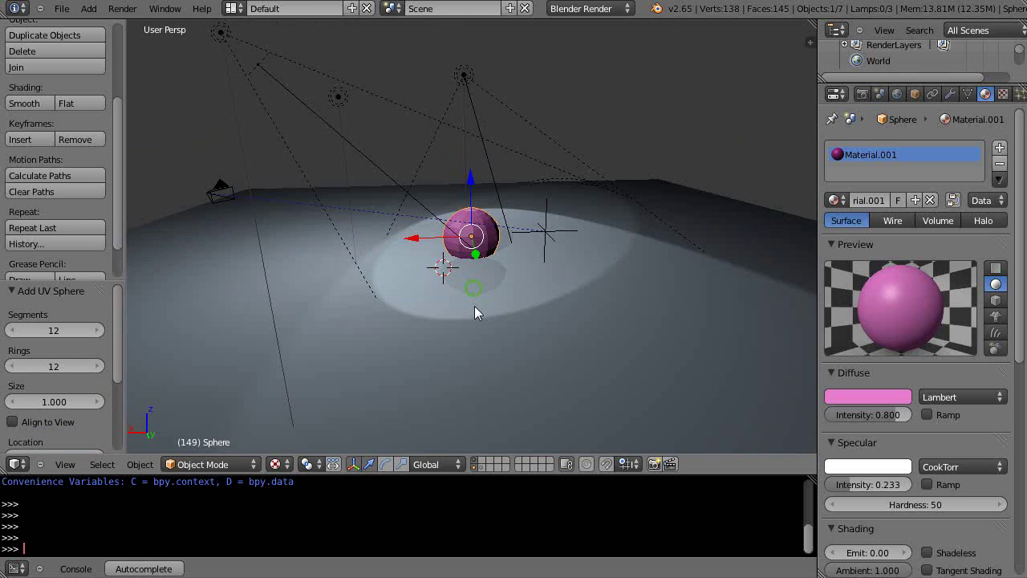
middle_drag(507, 322, 484, 280)
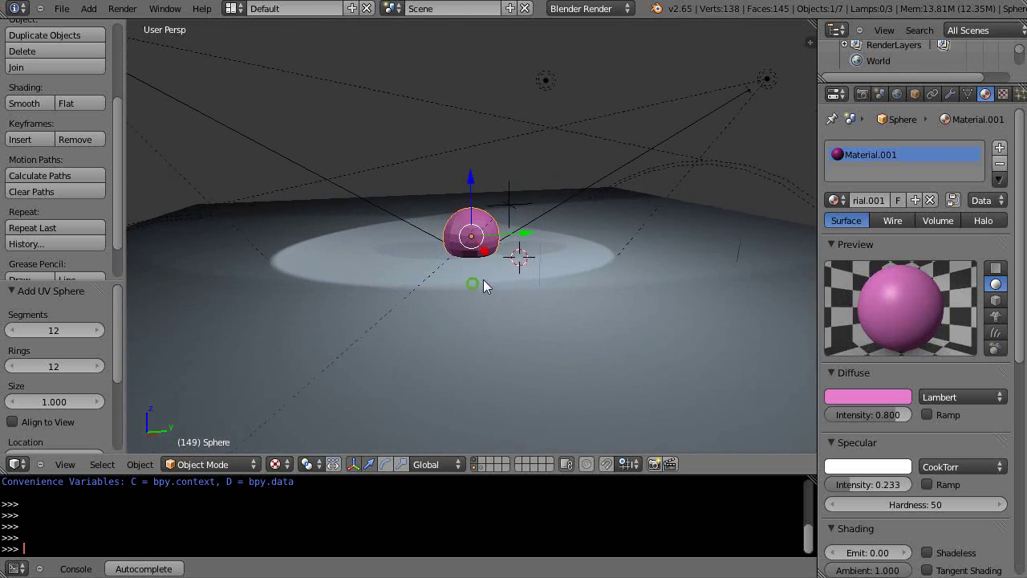
right_click(514, 203)
drag(565, 207, 534, 218)
Reselect the pink sphere and check its -1.318 offset along Y from several angles
right_click(470, 240)
middle_drag(470, 244, 479, 332)
scroll(479, 332, up, 4)
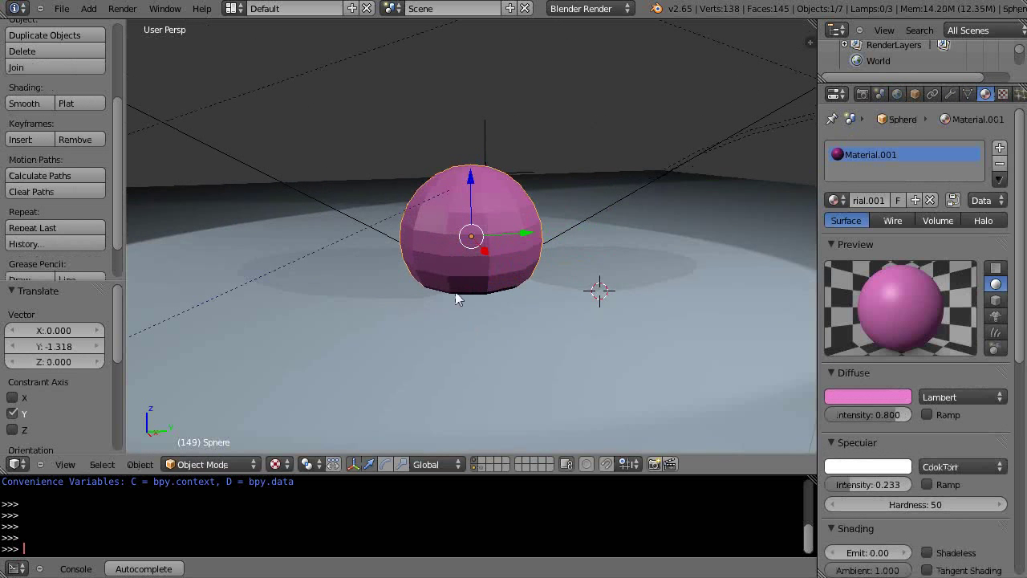
scroll(473, 298, up, 2)
middle_drag(471, 298, 508, 287)
scroll(512, 290, up, 2)
scroll(509, 291, down, 2)
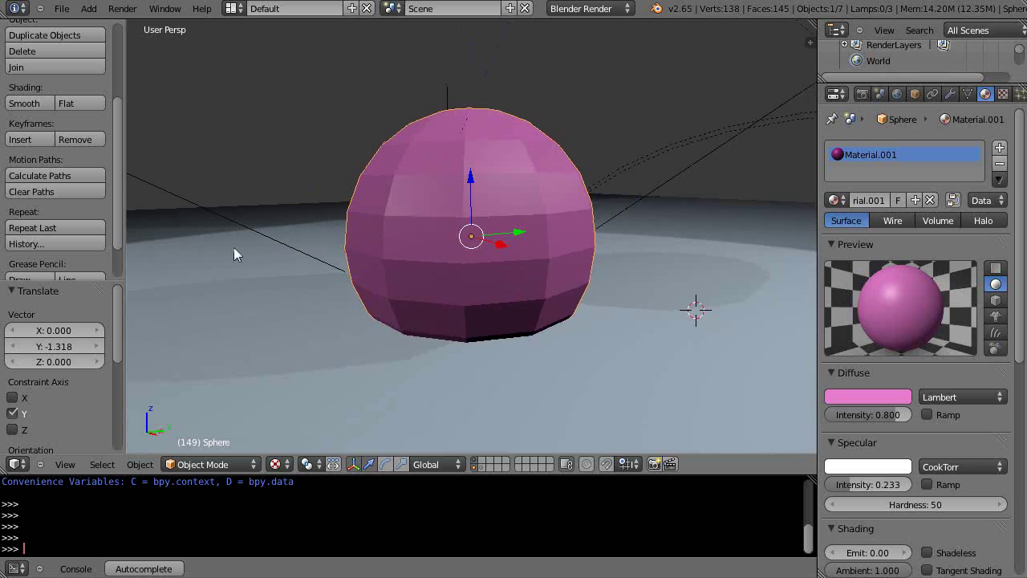
scroll(510, 178, down, 2)
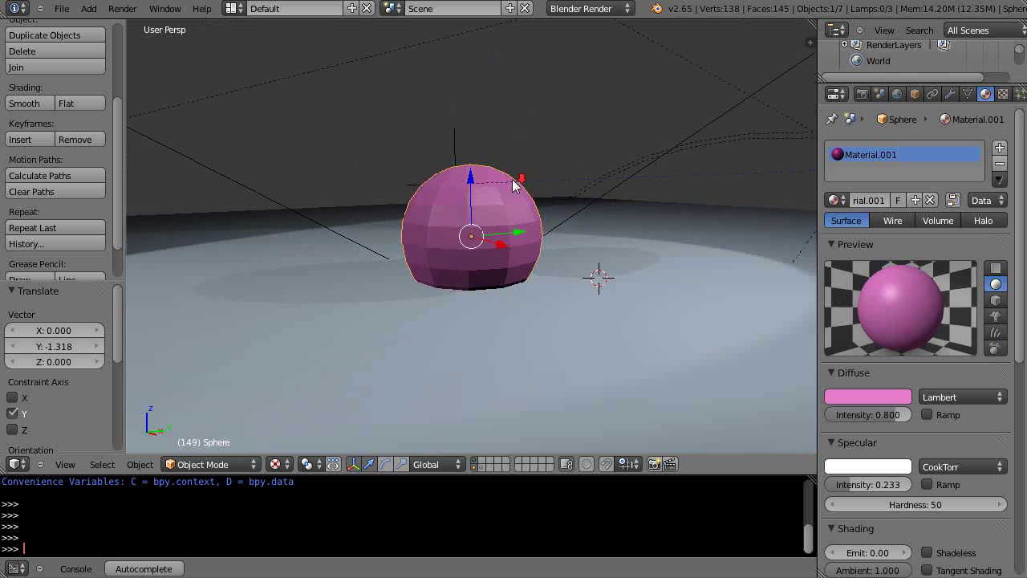
scroll(521, 196, up, 2)
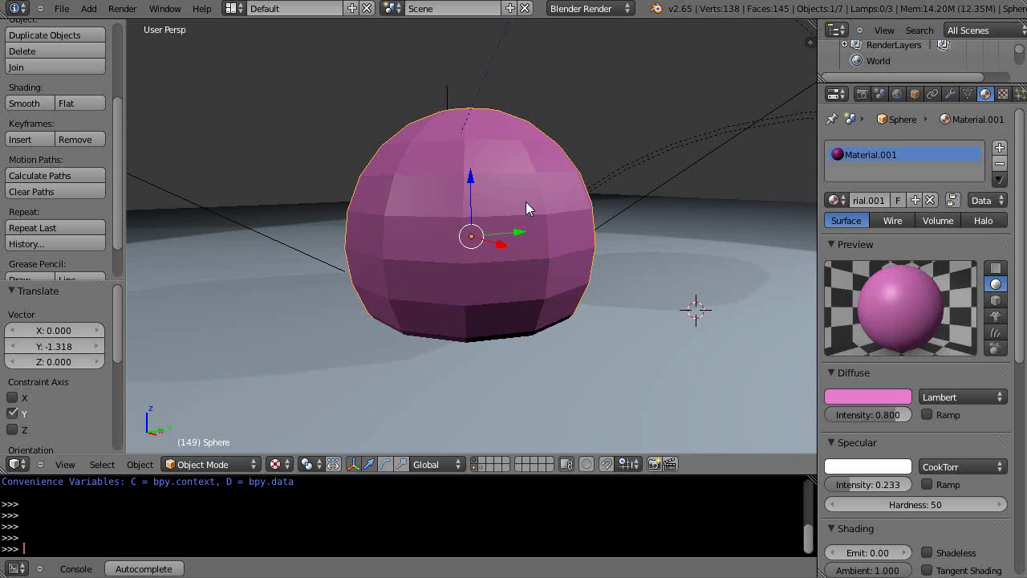
key(Tab)
scroll(526, 203, up, 1)
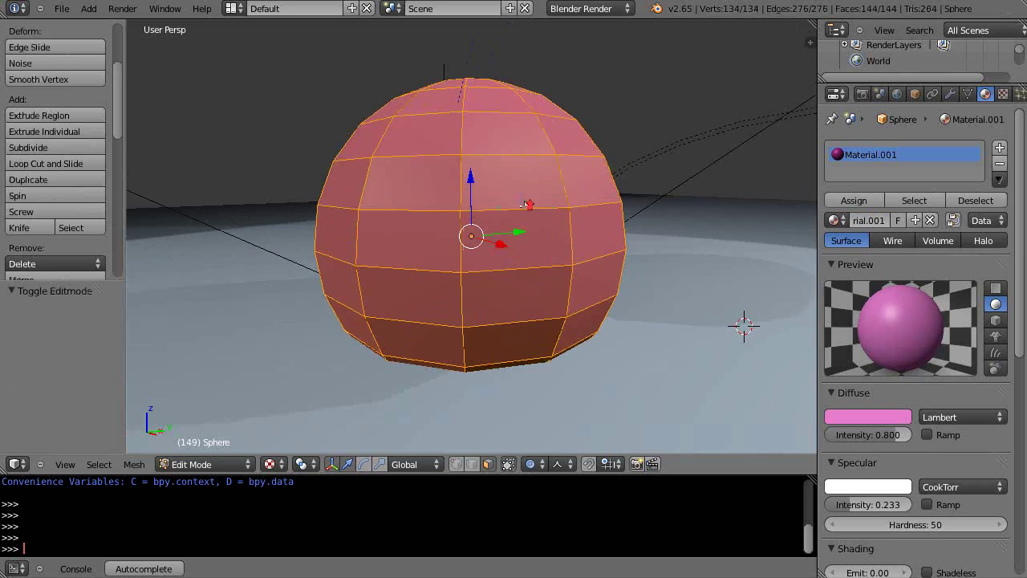
scroll(526, 203, up, 1)
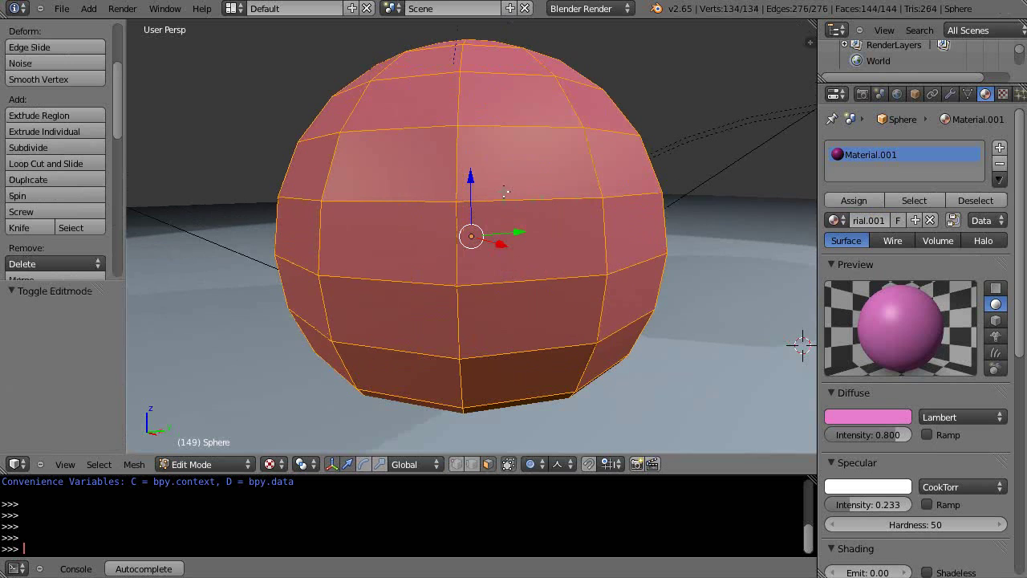
key(w)
click(455, 195)
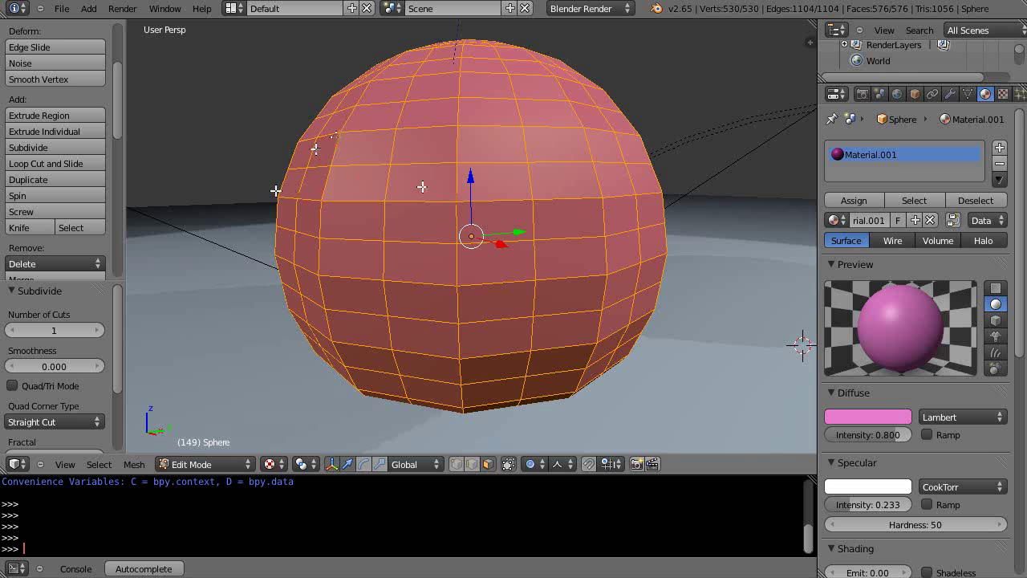
middle_drag(320, 211, 300, 214)
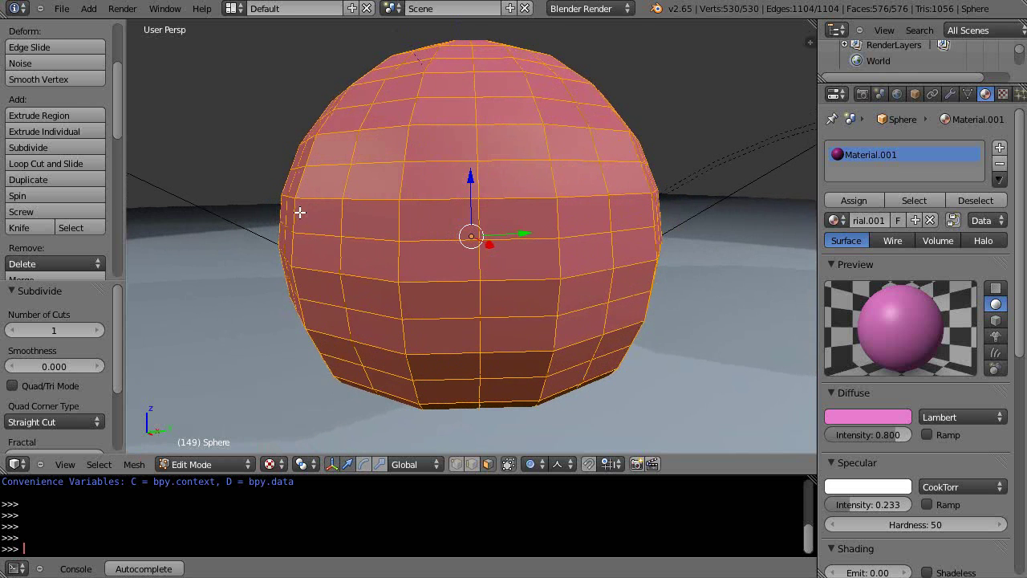
key(w)
click(299, 166)
middle_drag(305, 172, 339, 192)
scroll(361, 192, down, 2)
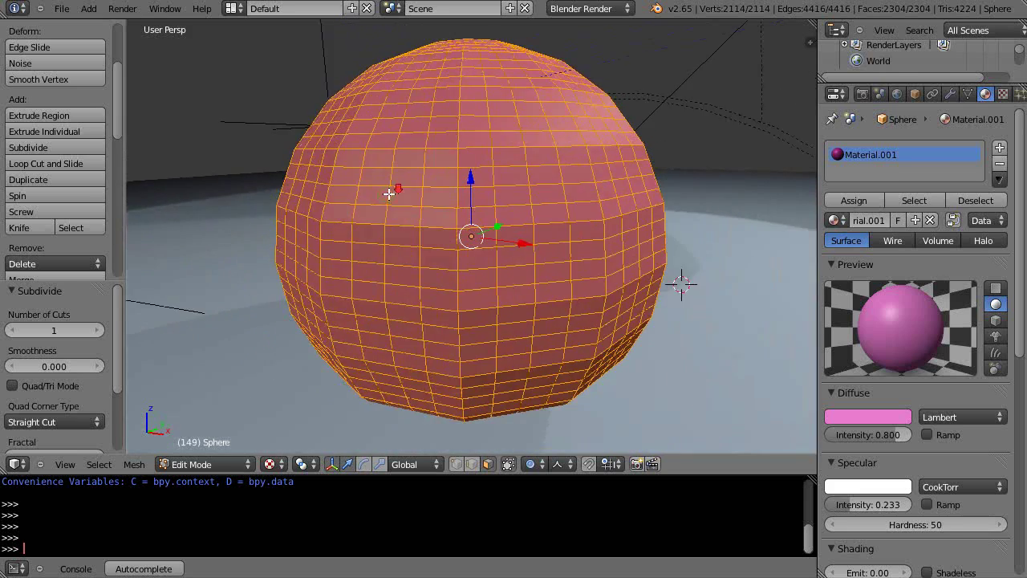
scroll(390, 193, down, 2)
scroll(393, 199, up, 3)
scroll(397, 200, down, 2)
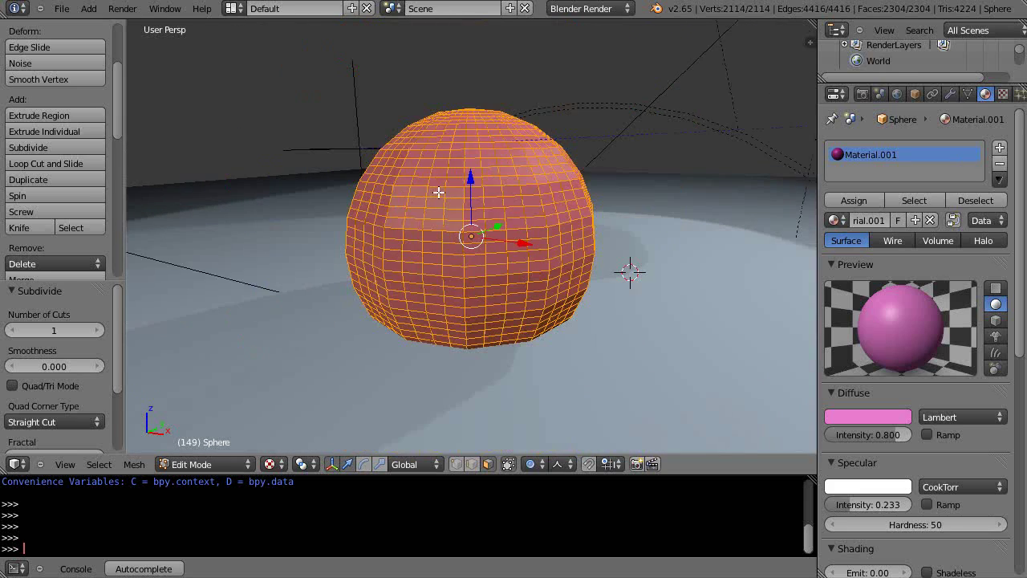
key(ctrl+z)
key(ctrl+z)
scroll(481, 245, up, 2)
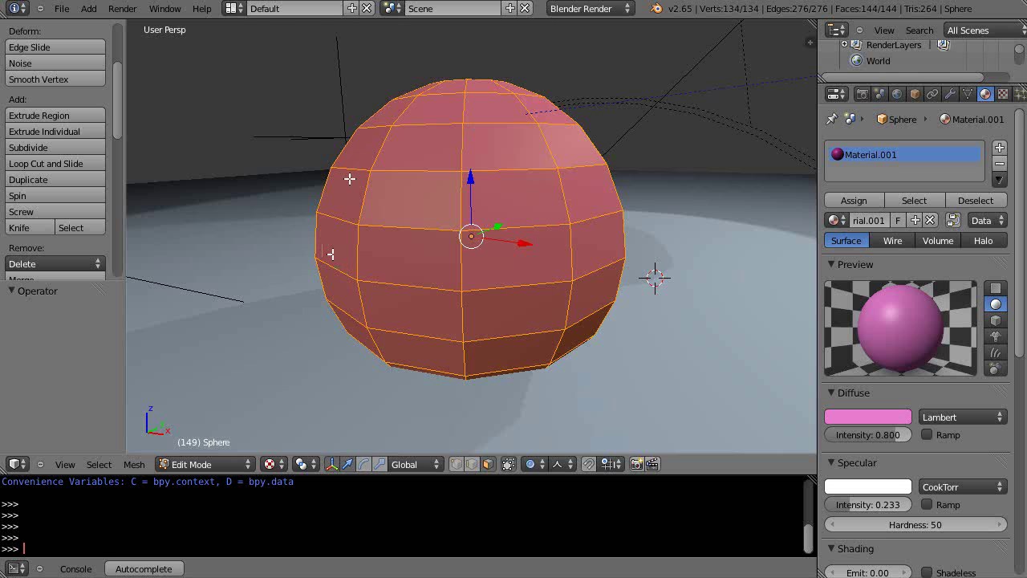
scroll(436, 221, down, 2)
scroll(437, 220, up, 2)
scroll(437, 221, down, 2)
click(754, 224)
key(Tab)
click(741, 220)
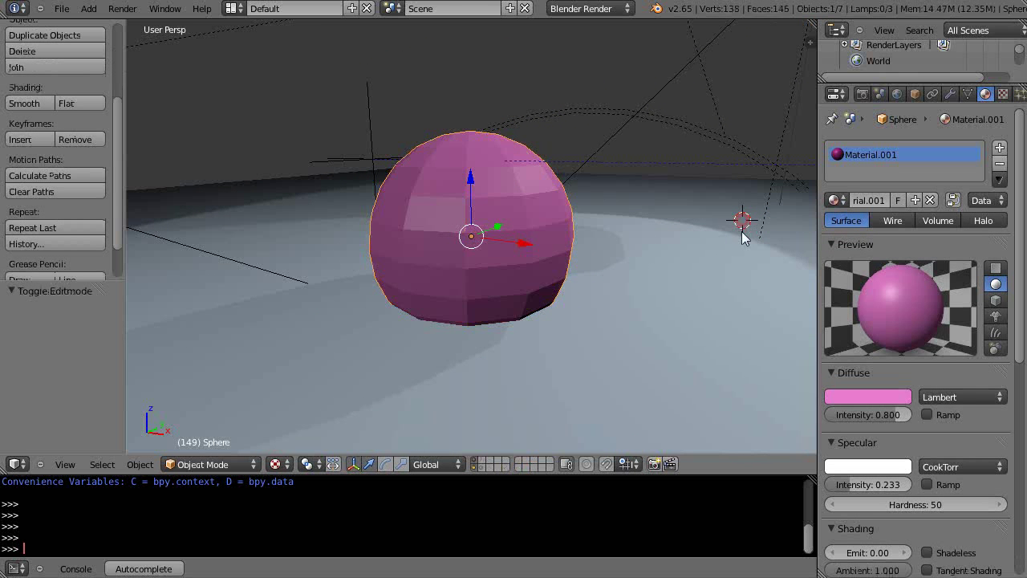
scroll(743, 226, down, 3)
Place the 3D cursor beside the pink sphere and add a new UV sphere there
click(676, 218)
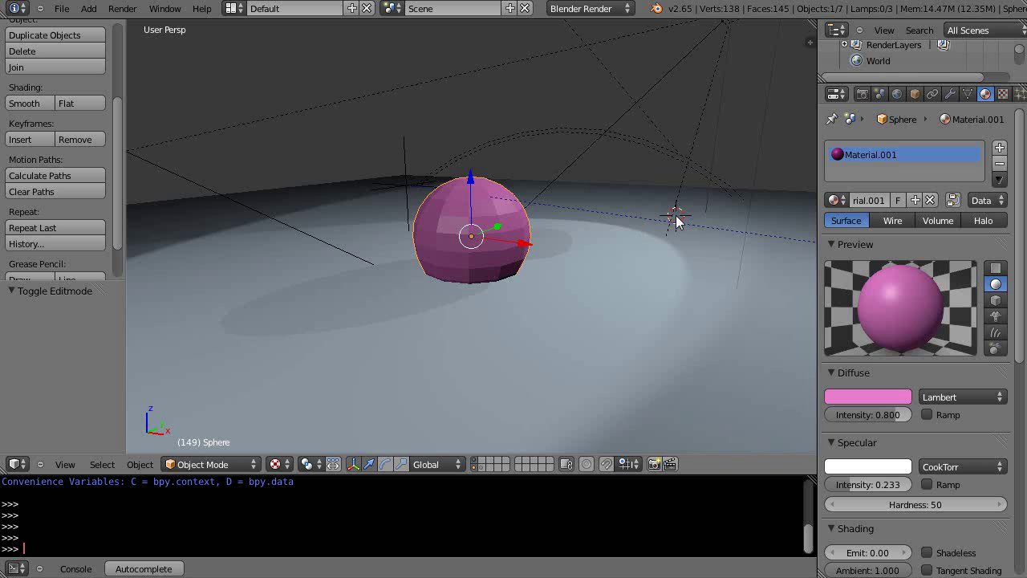
key(shift+a)
mouse_move(676, 217)
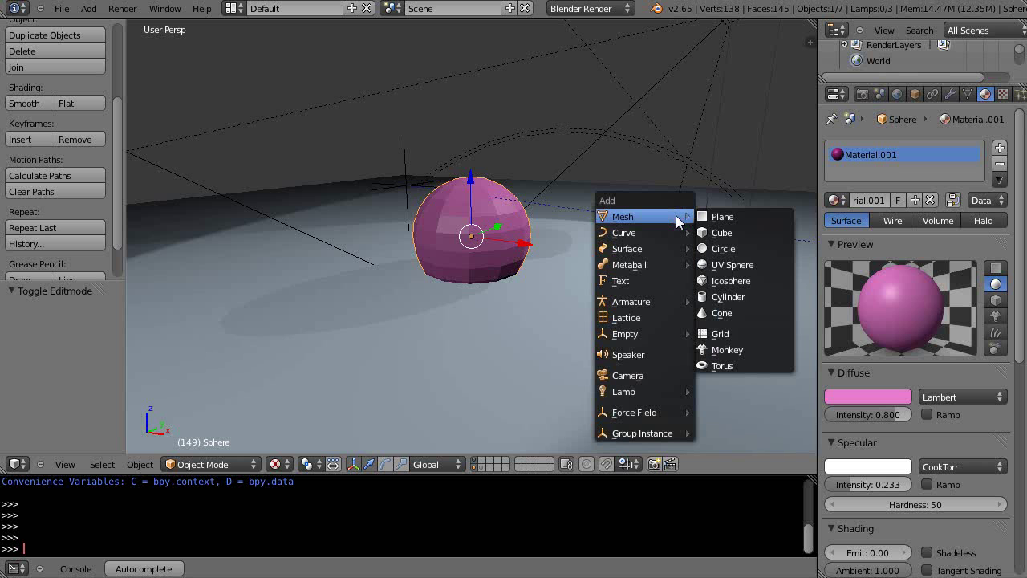
click(720, 266)
Give the new sphere 64 segments and 64 rings
click(55, 327)
text(64)
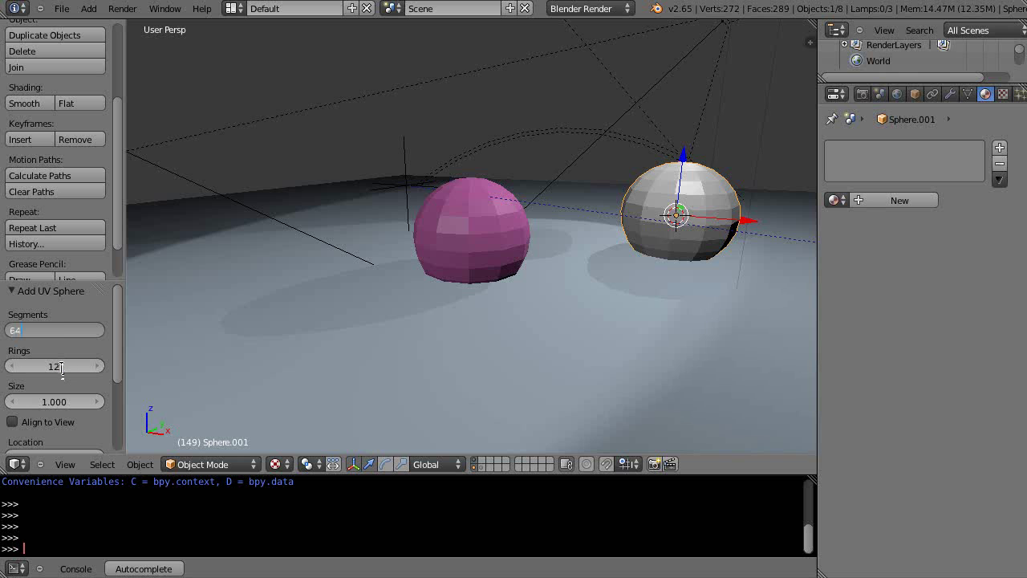
click(63, 366)
text(6)
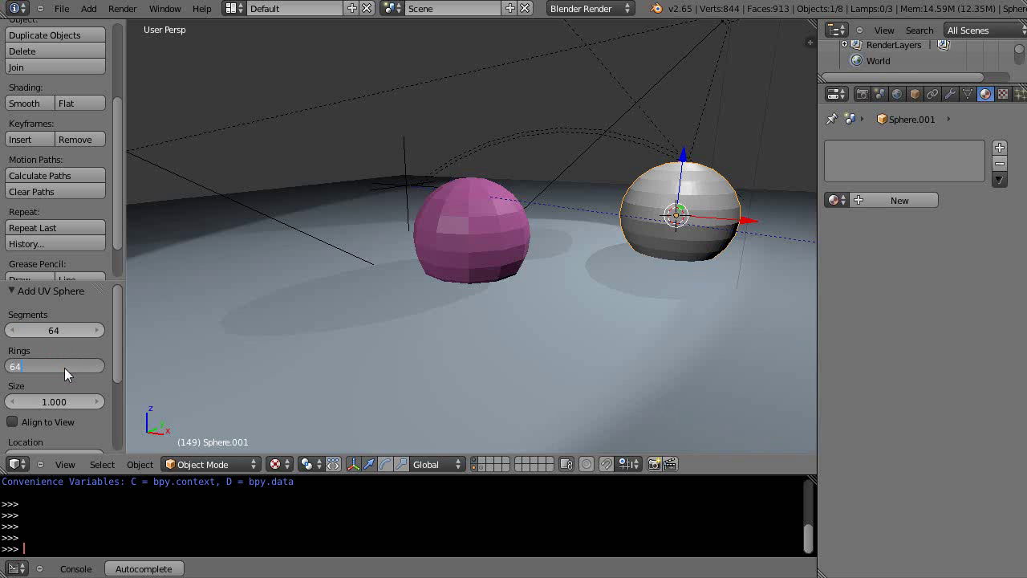
text(4)
key(Return)
scroll(752, 240, up, 5)
scroll(770, 224, down, 4)
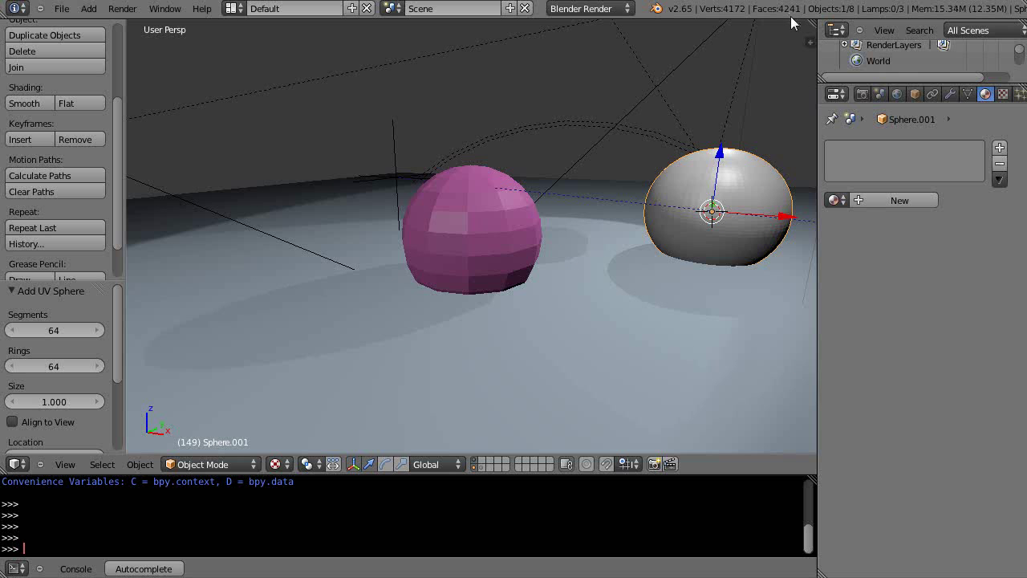
Select the pink sphere so its Material.001 settings show
scroll(474, 271, up, 4)
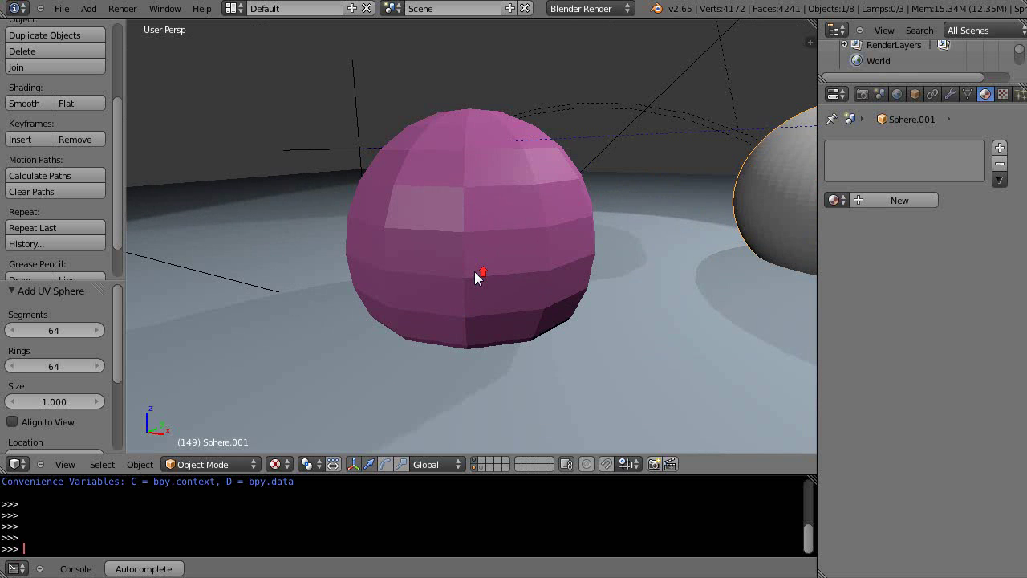
scroll(474, 268, down, 3)
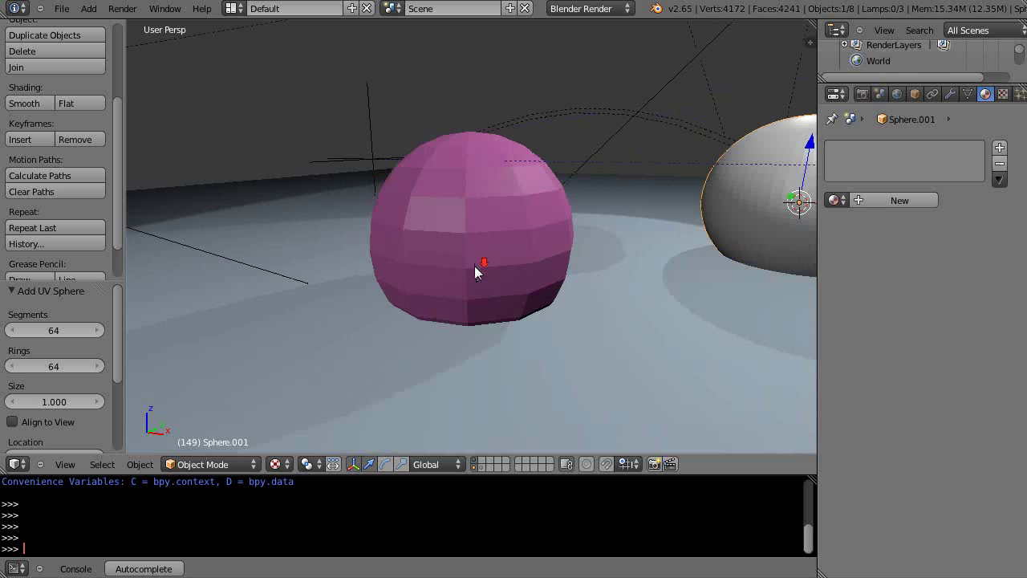
scroll(475, 266, up, 2)
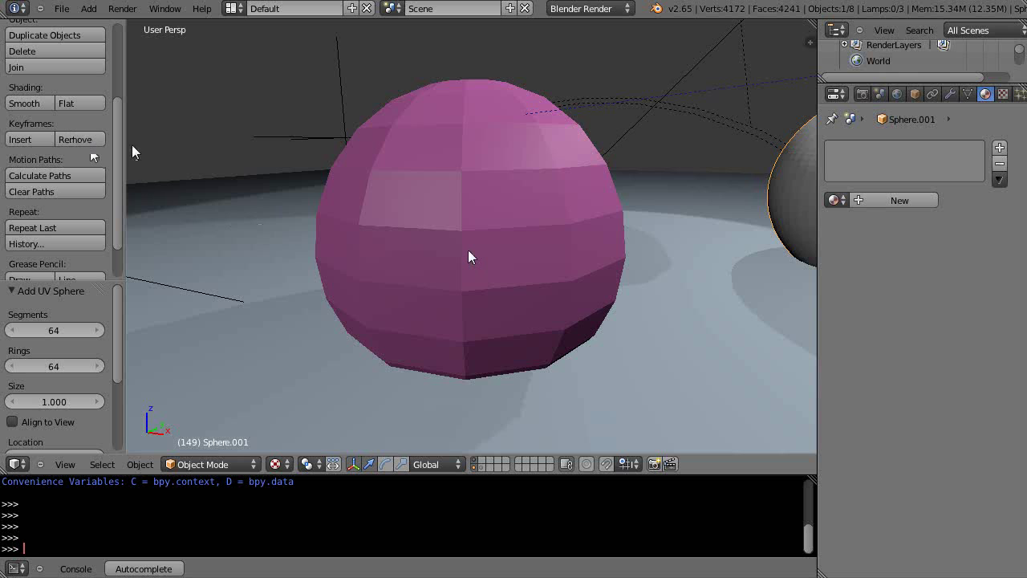
scroll(112, 144, up, 3)
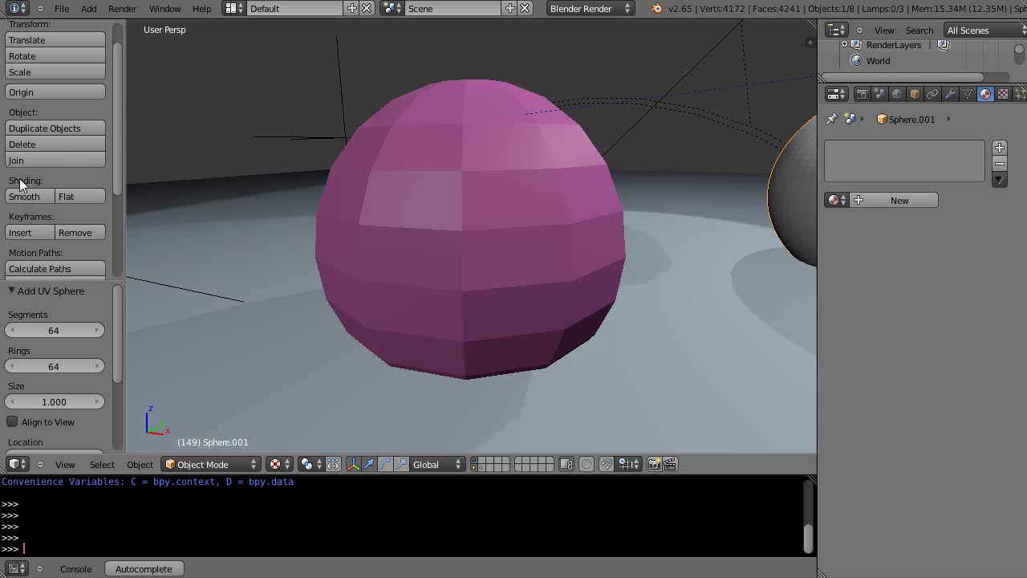
mouse_move(117, 172)
mouse_down()
mouse_move(126, 256)
mouse_move(120, 95)
mouse_move(116, 141)
mouse_up()
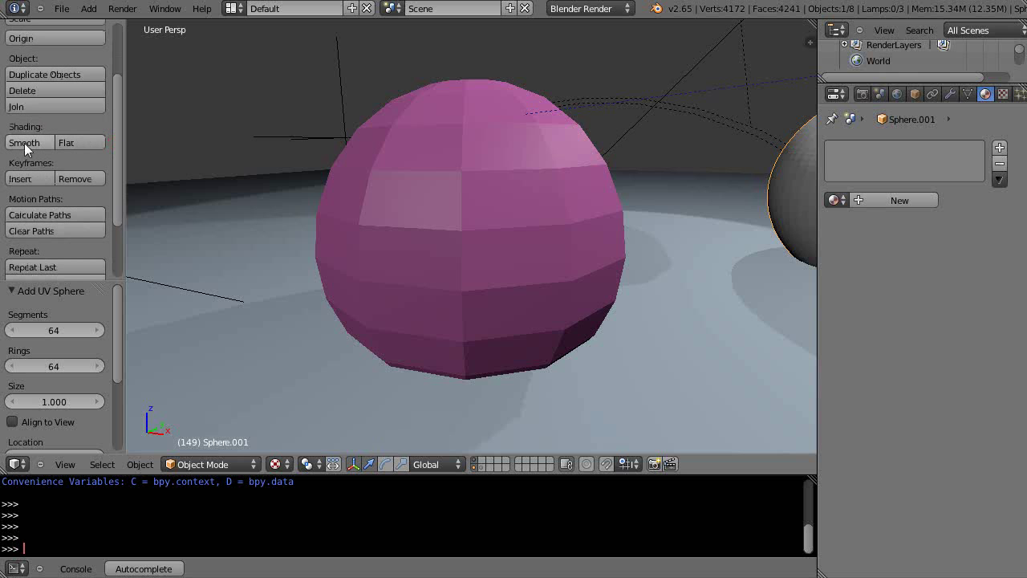
right_click(497, 188)
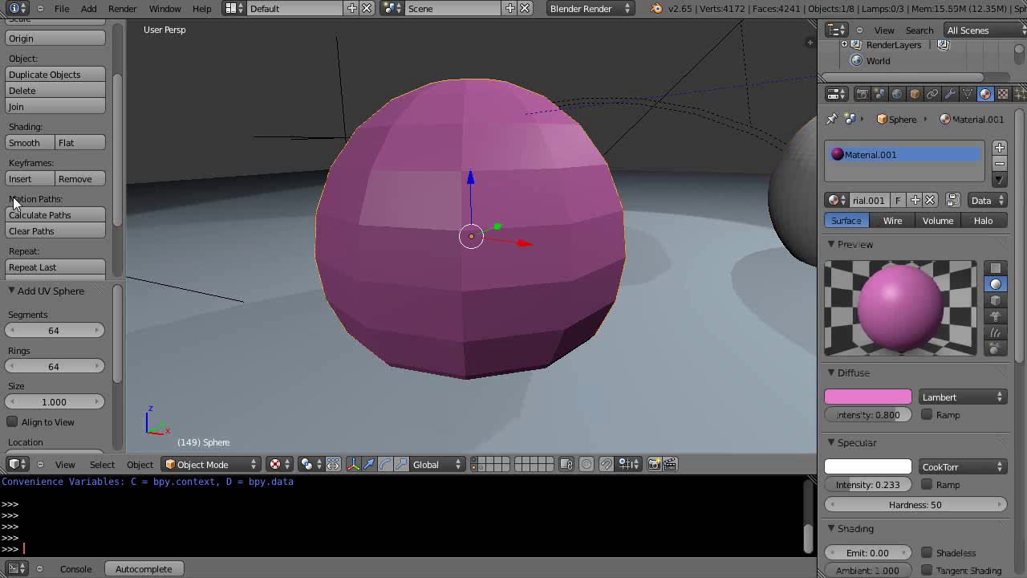
click(25, 147)
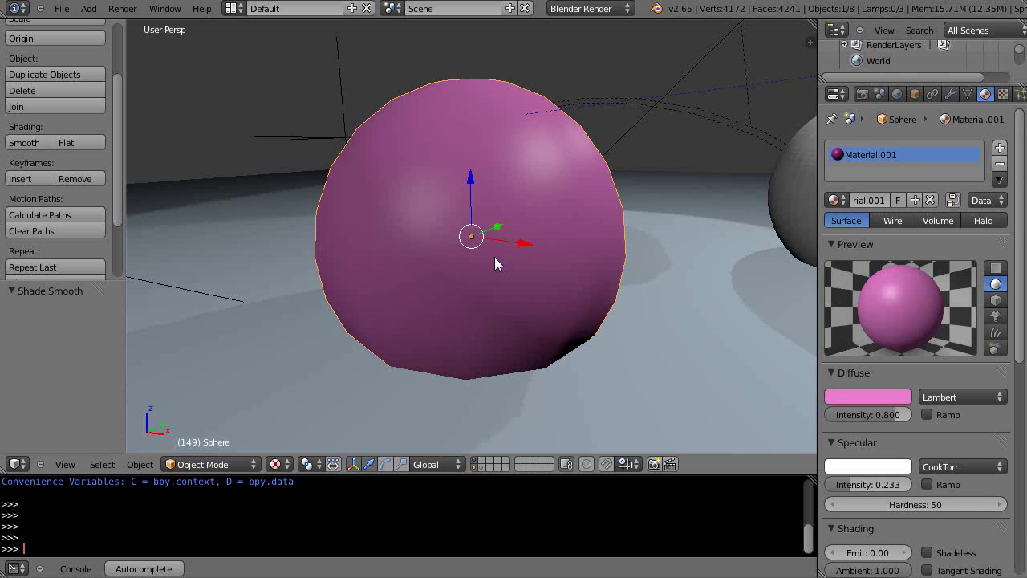
scroll(545, 222, up, 2)
scroll(546, 222, down, 1)
scroll(513, 233, up, 1)
scroll(497, 232, up, 1)
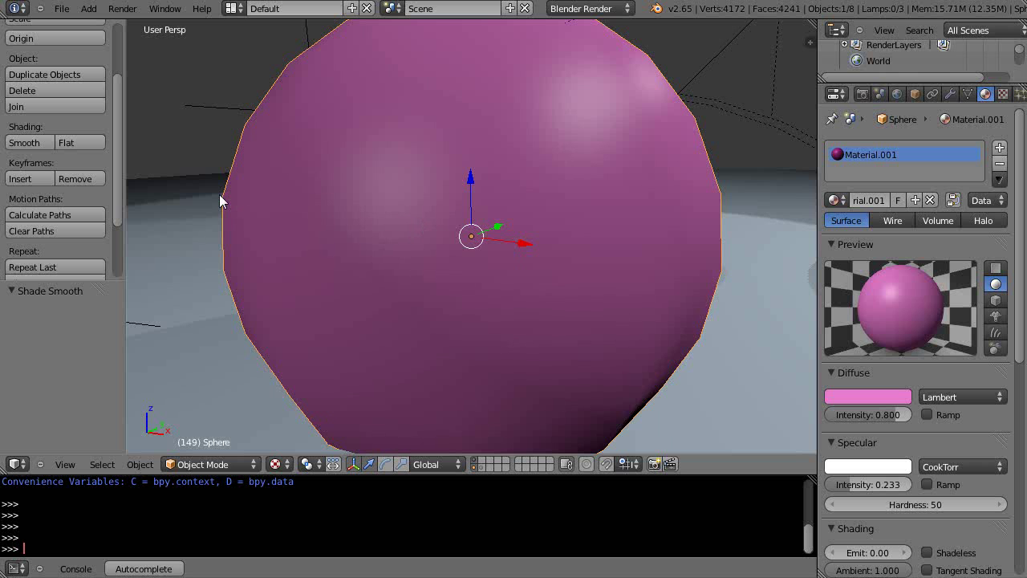
scroll(397, 181, down, 2)
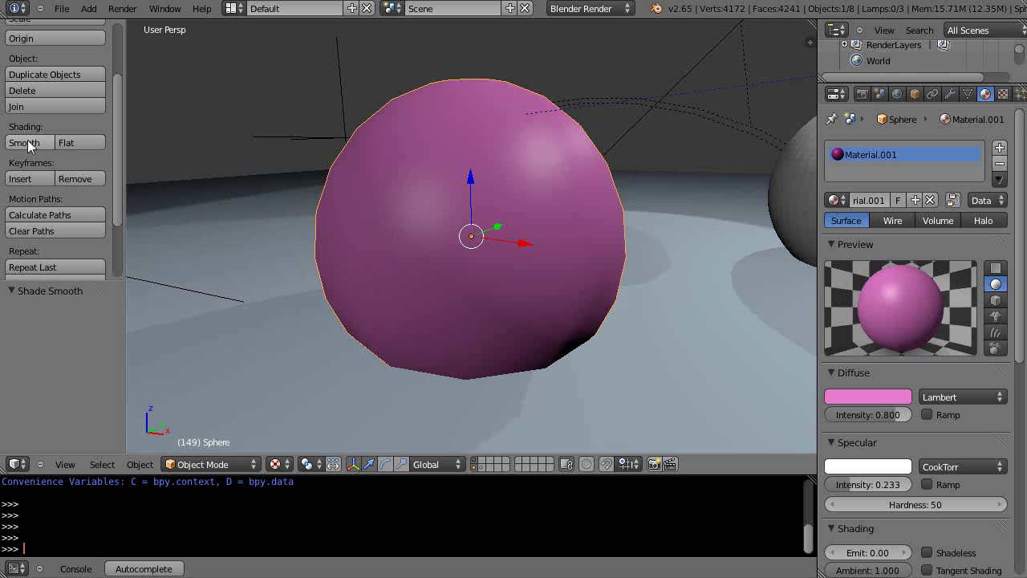
scroll(593, 275, down, 7)
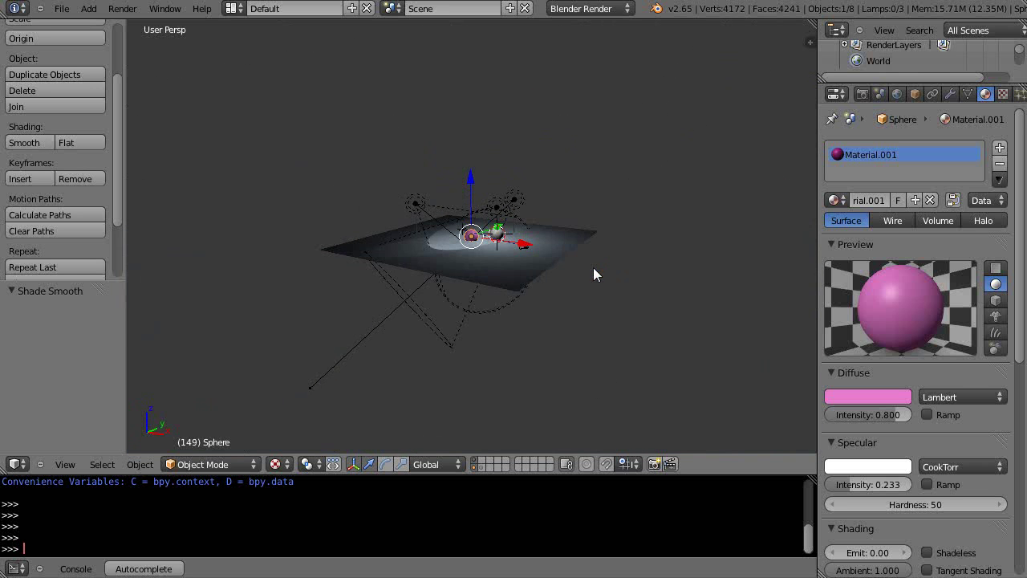
scroll(593, 275, up, 1)
scroll(593, 274, up, 10)
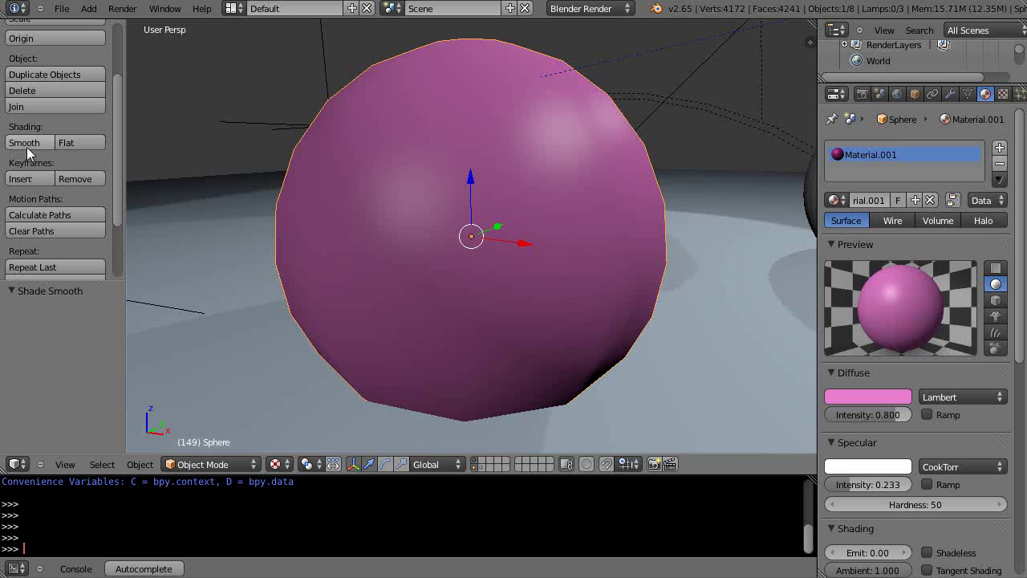
click(83, 144)
scroll(601, 268, up, 2)
scroll(596, 263, down, 3)
middle_drag(520, 275, 490, 286)
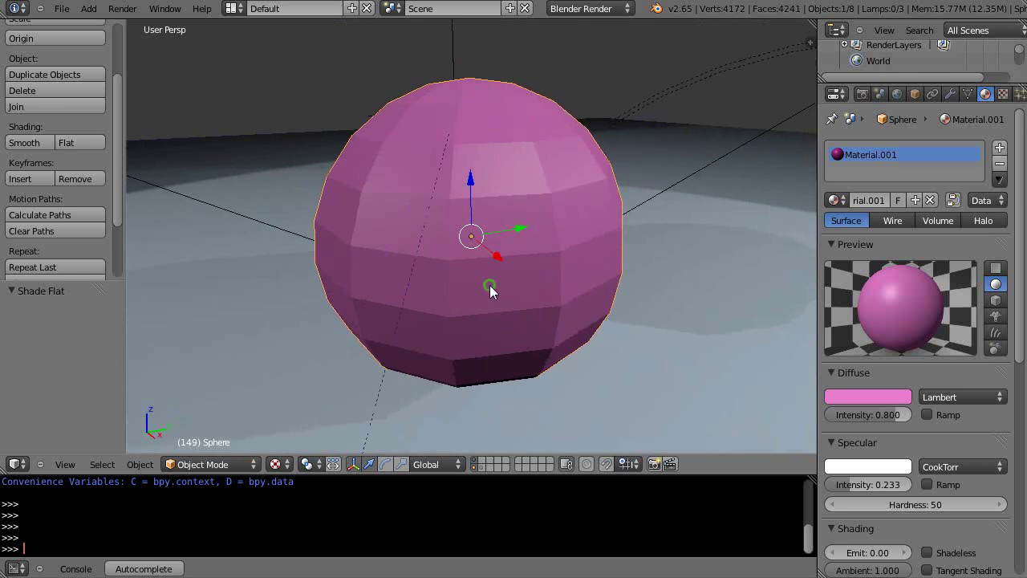
Enter Edit Mode and select a 2x2 block of faces on the sphere's upper front
key(Tab)
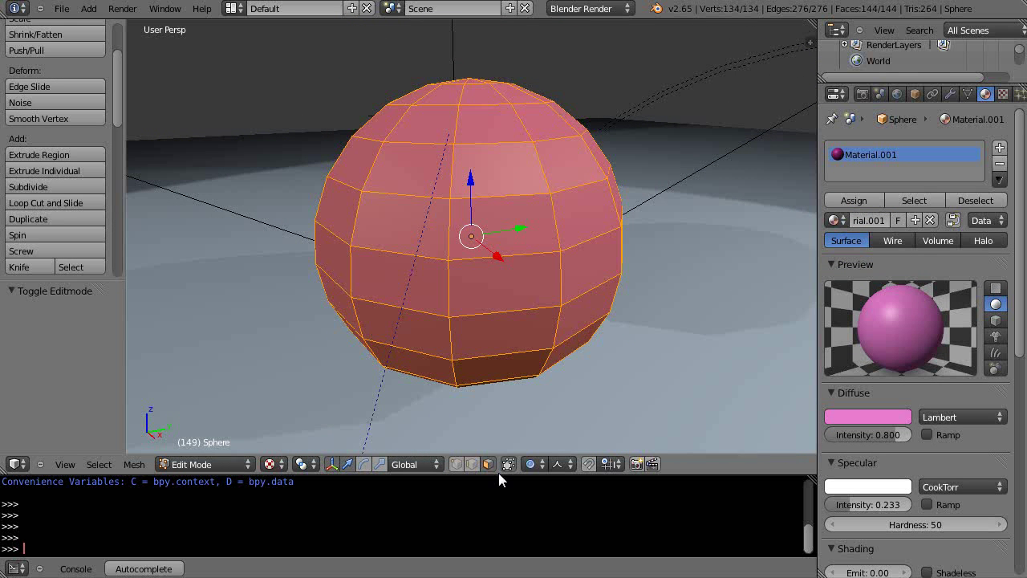
right_click(408, 190)
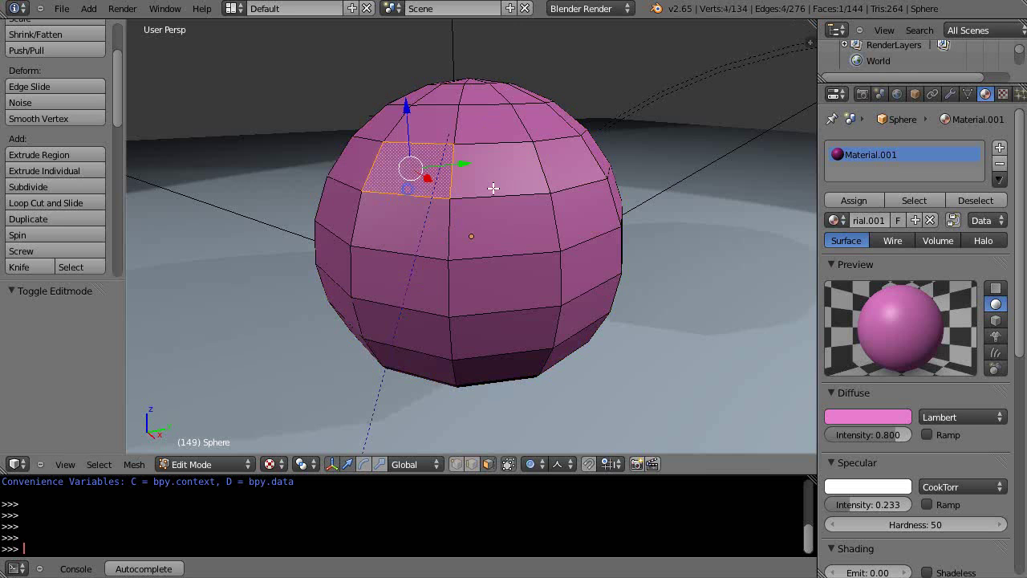
shift+right_click(491, 186)
shift+right_click(508, 236)
shift+right_click(419, 239)
shift+right_click(418, 193)
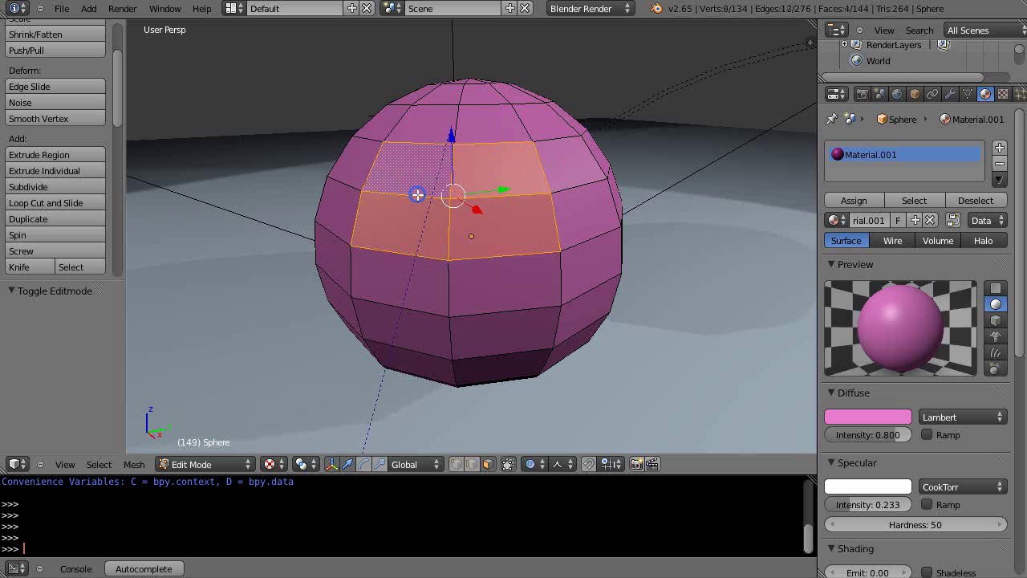
Apply Smooth shading to the selected faces and return to Object Mode
scroll(71, 175, up, 3)
scroll(66, 178, down, 5)
scroll(68, 177, down, 9)
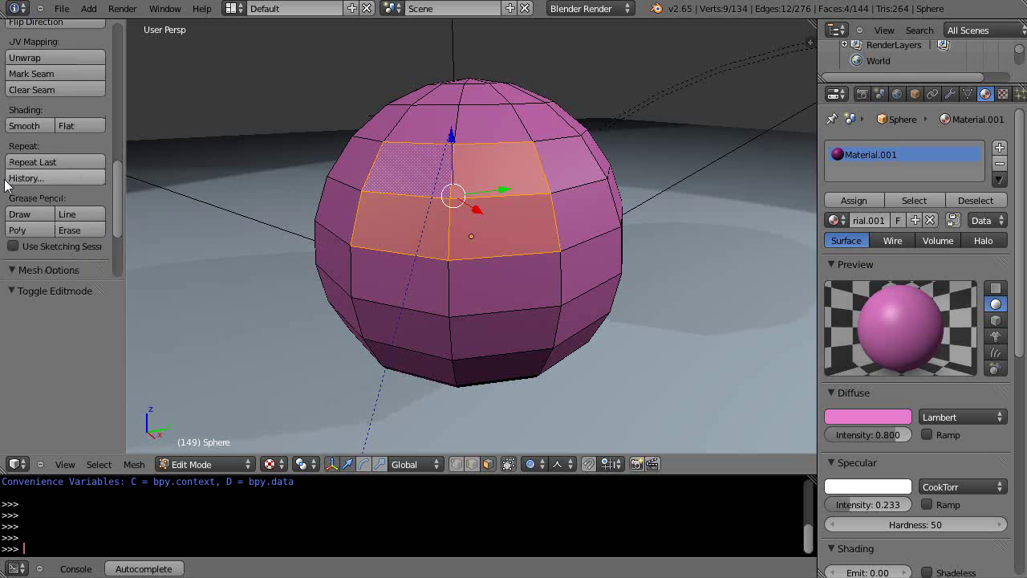
click(23, 127)
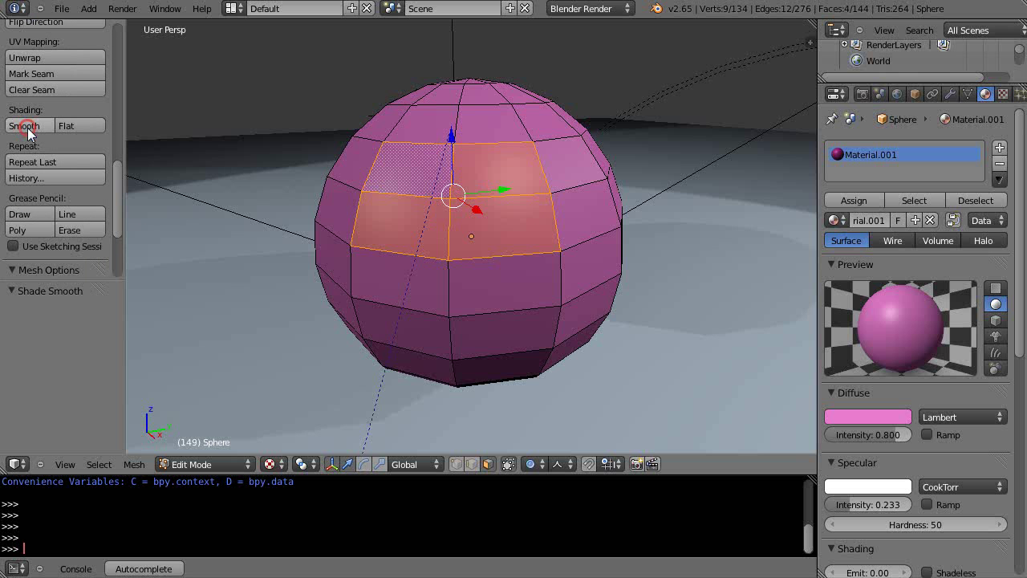
key(Tab)
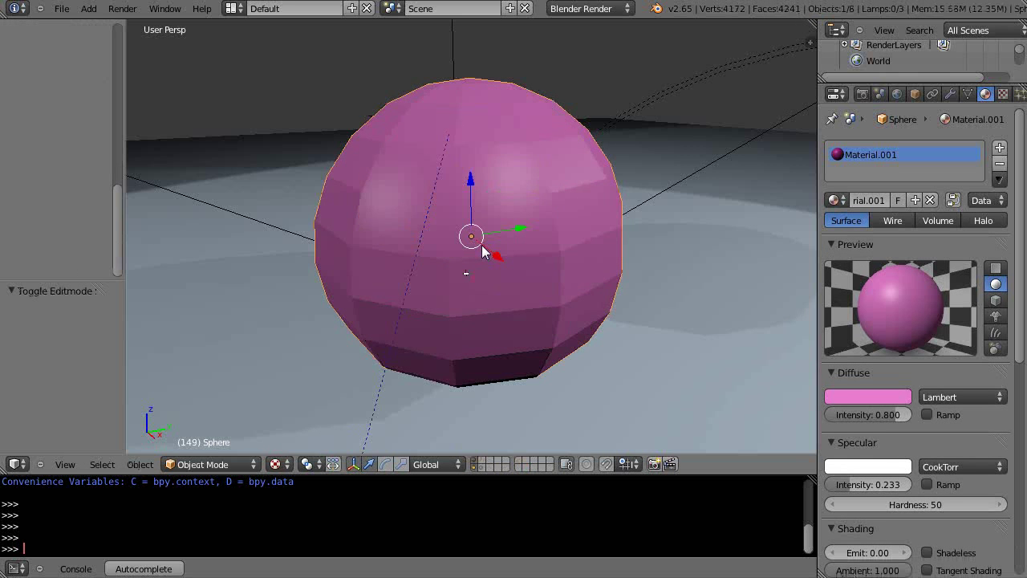
Orbit and zoom around the sphere to inspect the smooth-shaded patch
middle_drag(481, 245, 493, 268)
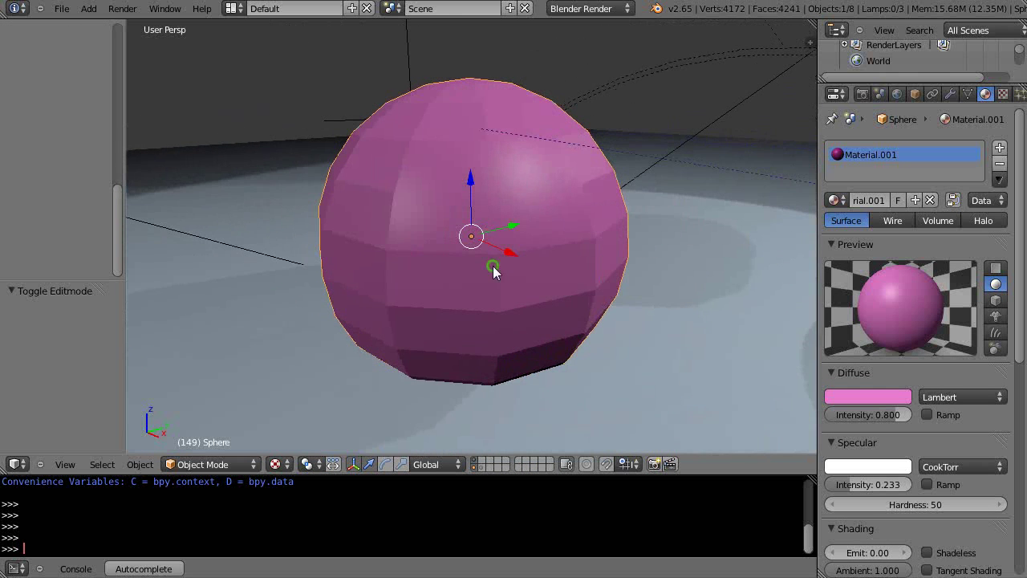
mouse_move(530, 212)
middle_down()
mouse_move(582, 259)
mouse_move(445, 240)
middle_up()
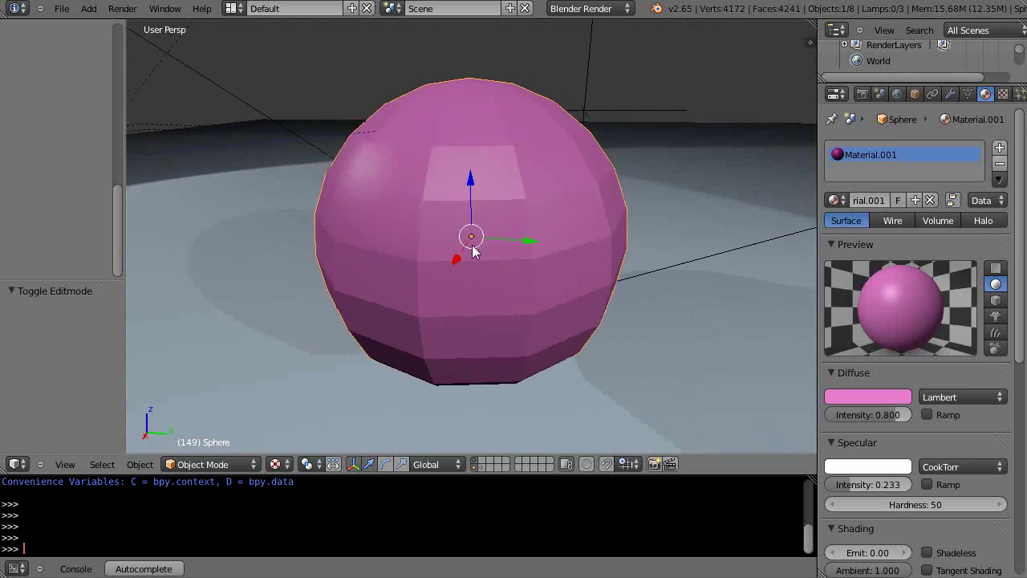
middle_drag(473, 251, 425, 230)
click(421, 228)
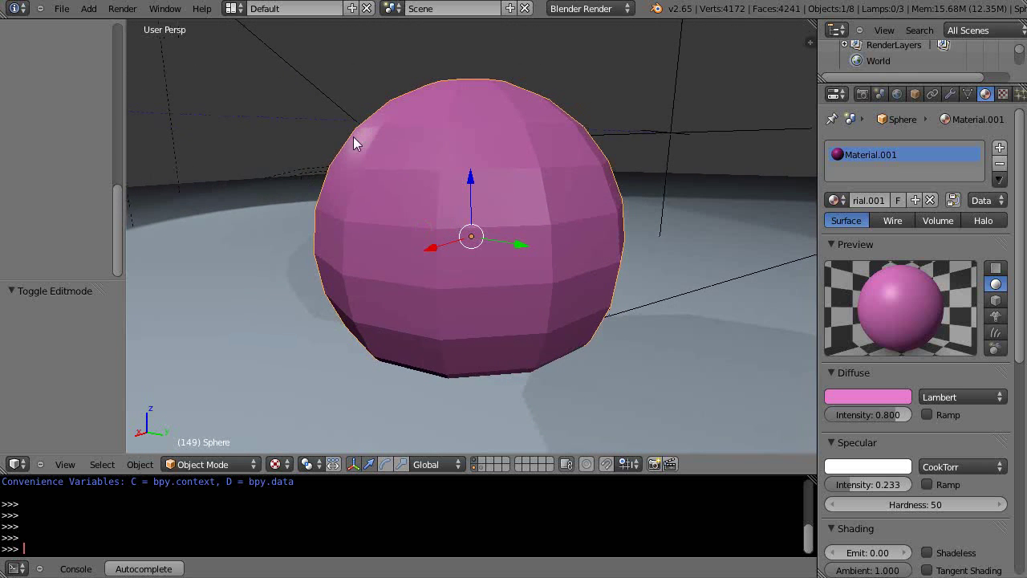
middle_drag(321, 174, 474, 256)
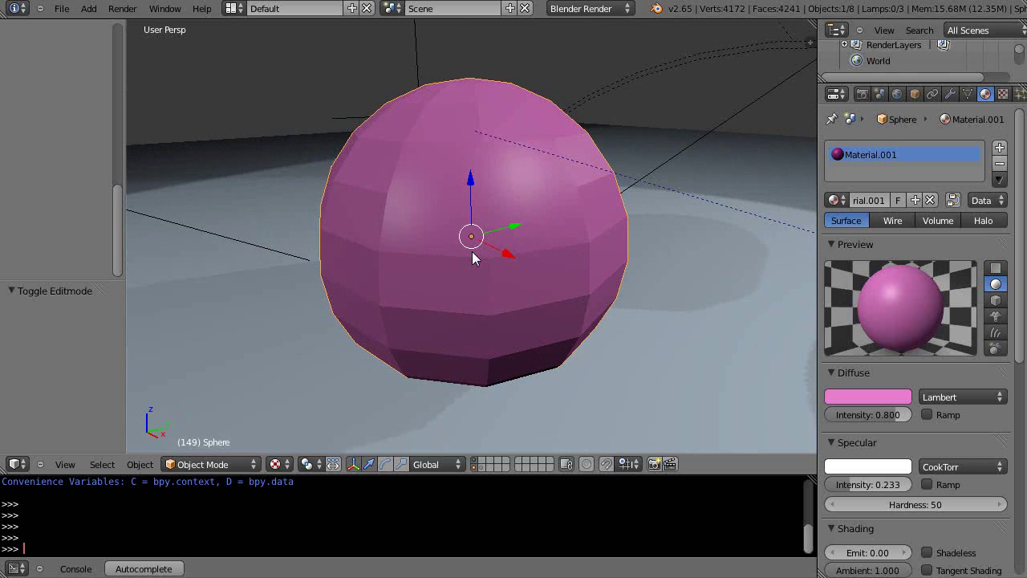
scroll(474, 257, up, 3)
scroll(473, 255, down, 3)
key(KP_0)
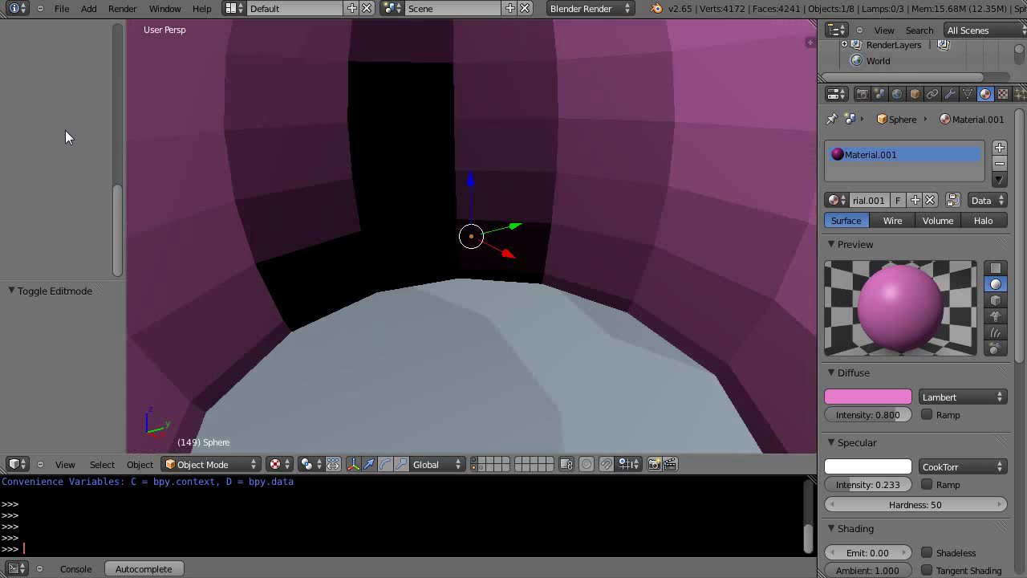
key(KP_0)
scroll(380, 237, down, 2)
Set the selected face patch back to Flat shading
key(Tab)
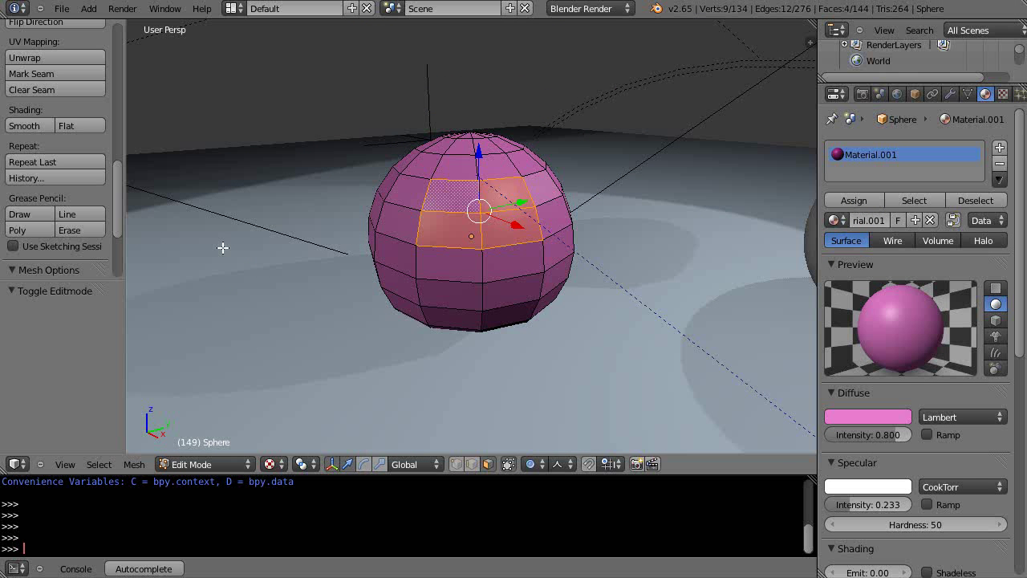
click(63, 127)
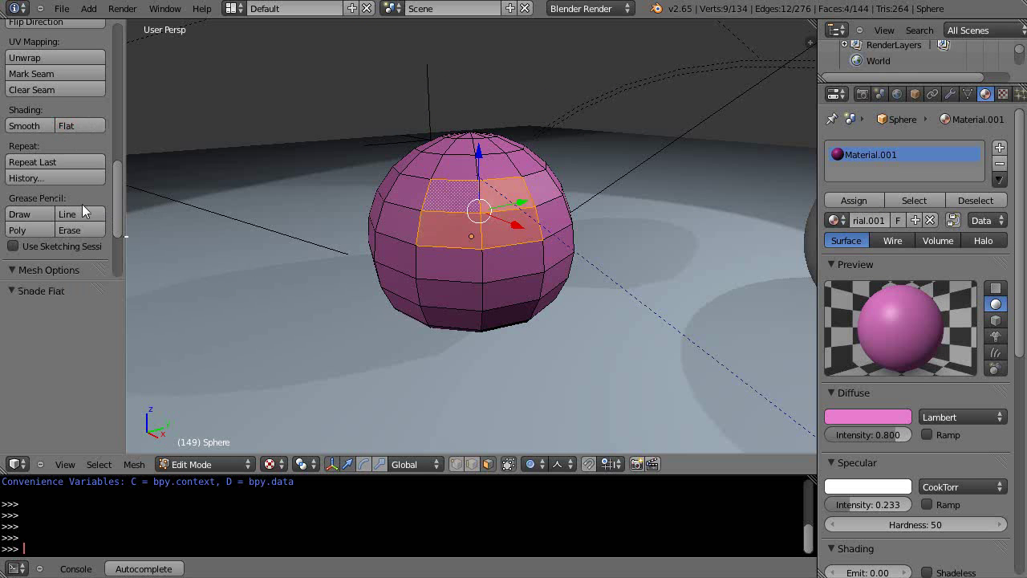
scroll(413, 292, up, 2)
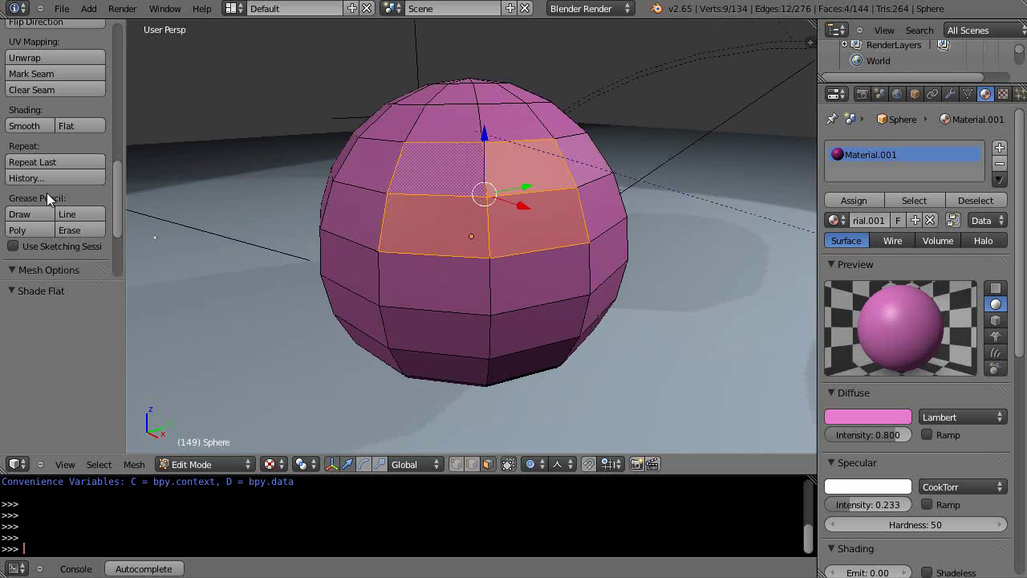
drag(119, 210, 108, 80)
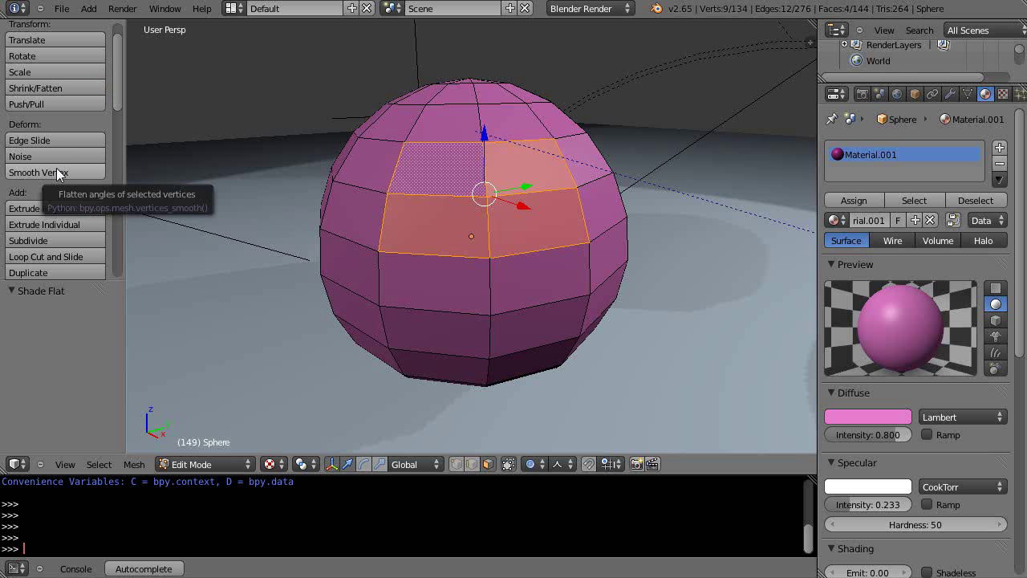
key(Tab)
scroll(95, 169, up, 2)
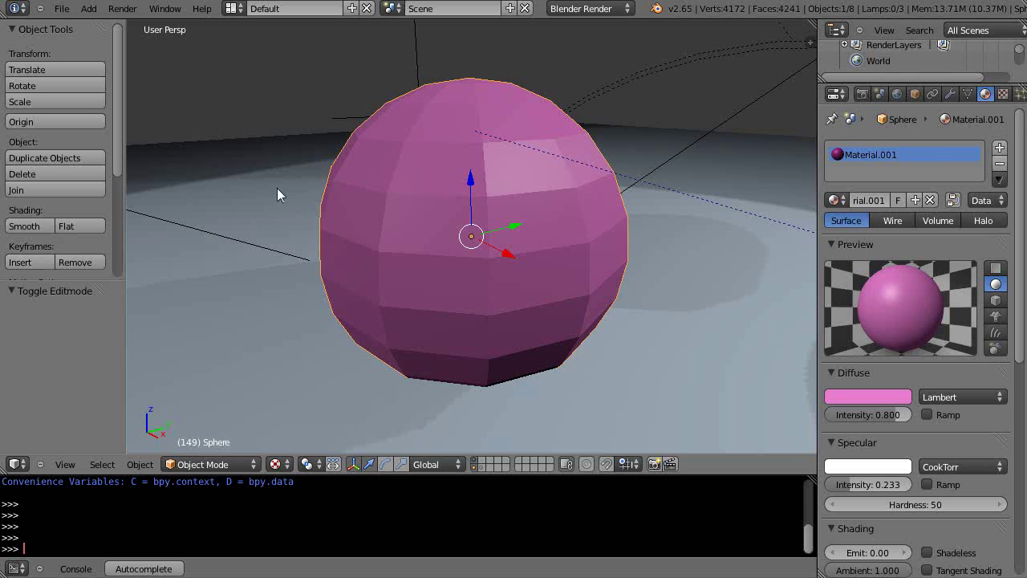
key(Tab)
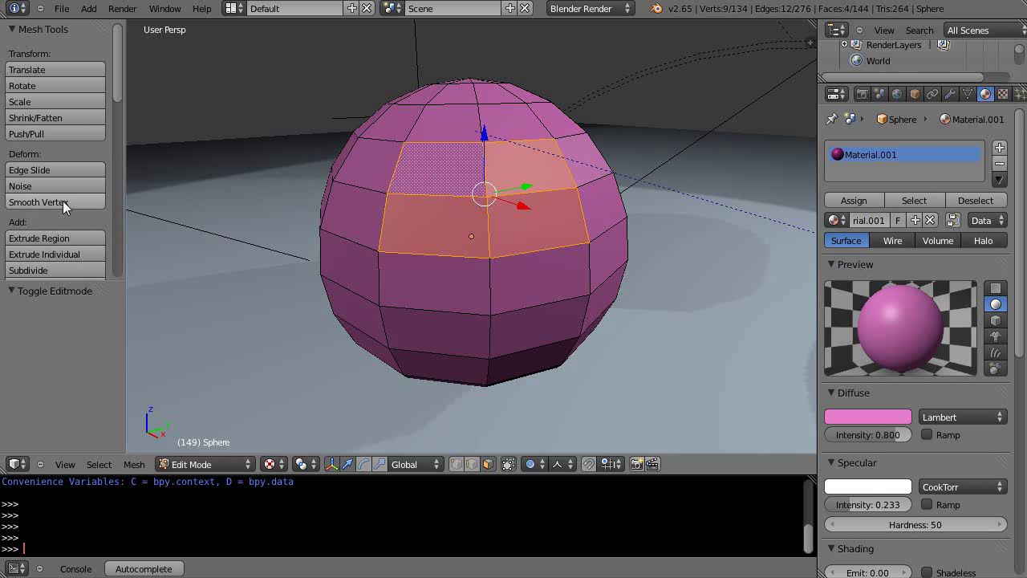
In edge select, pick two vertical edges of the patch and apply Smooth Vertex
click(471, 462)
right_click(486, 232)
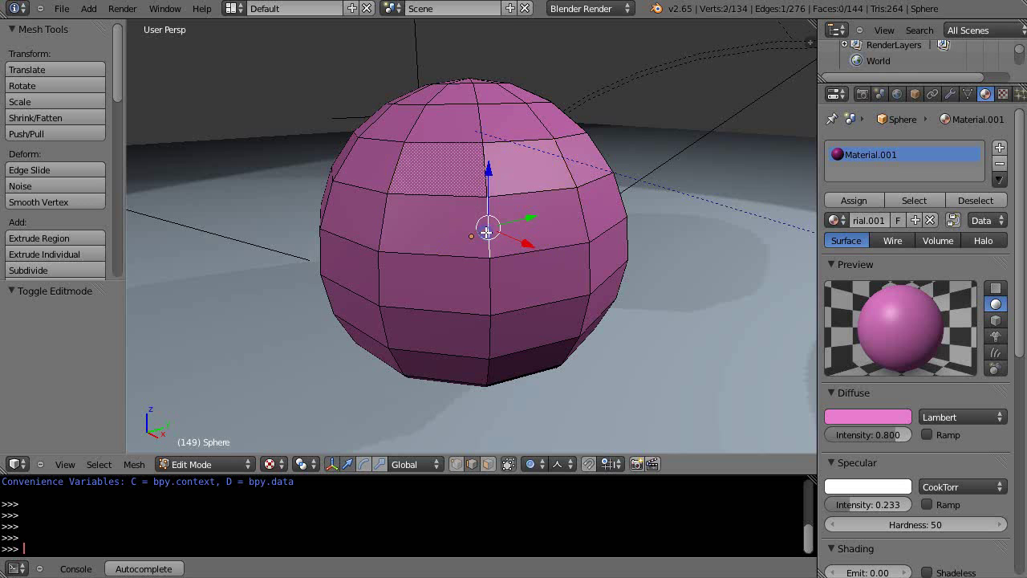
shift+right_click(485, 166)
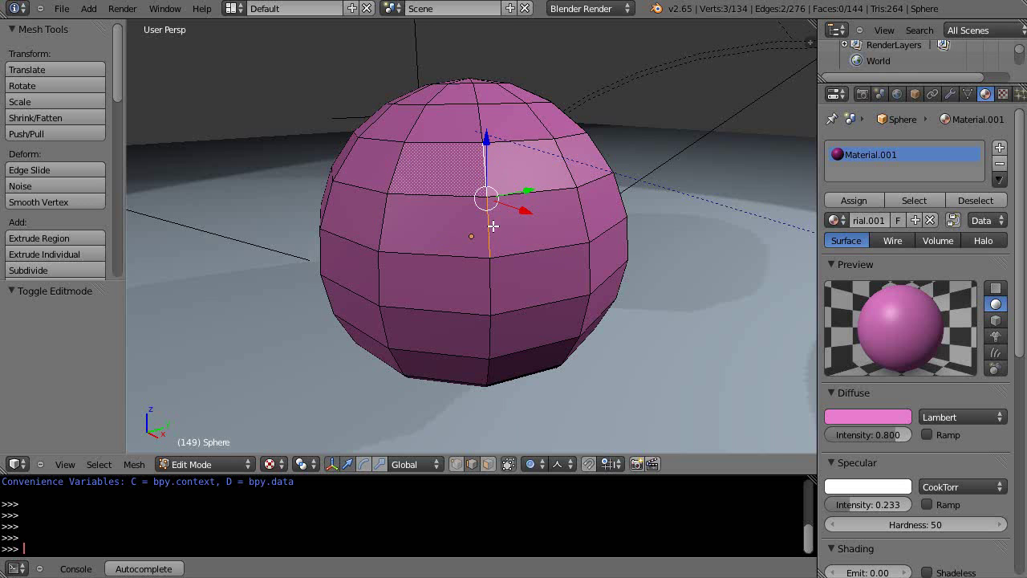
middle_drag(491, 231, 366, 227)
scroll(377, 241, up, 3)
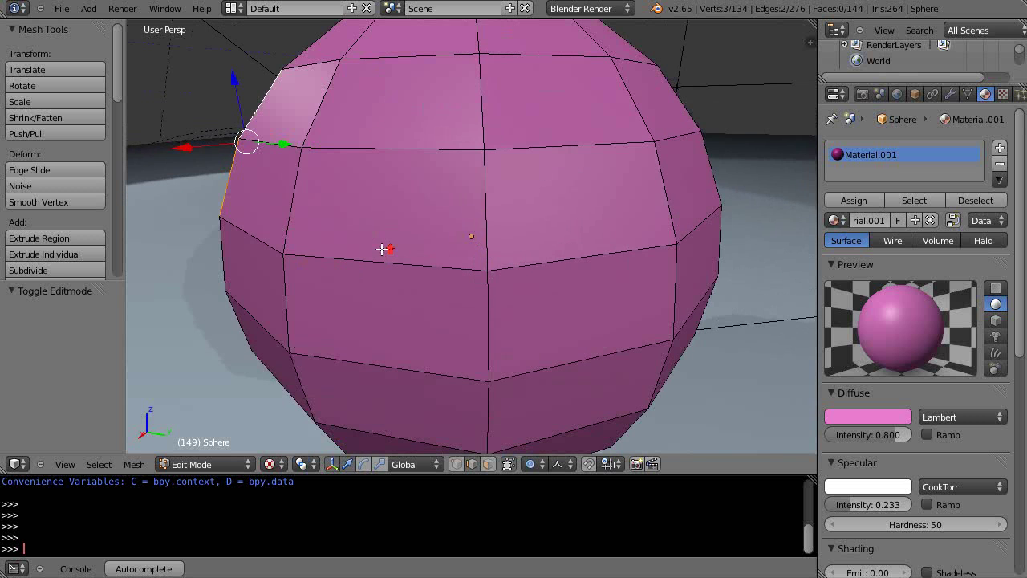
middle_drag(304, 255, 327, 267)
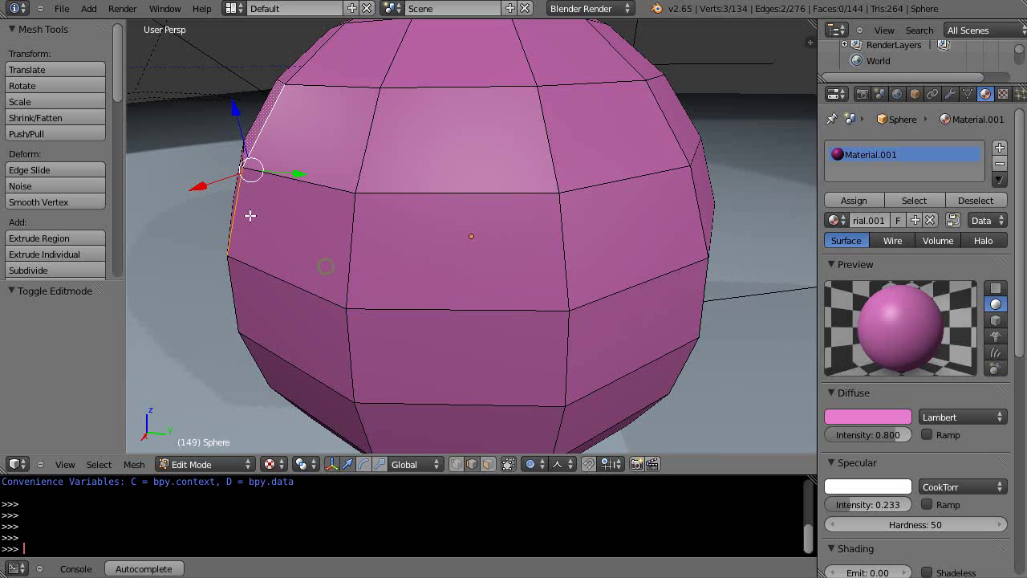
click(46, 202)
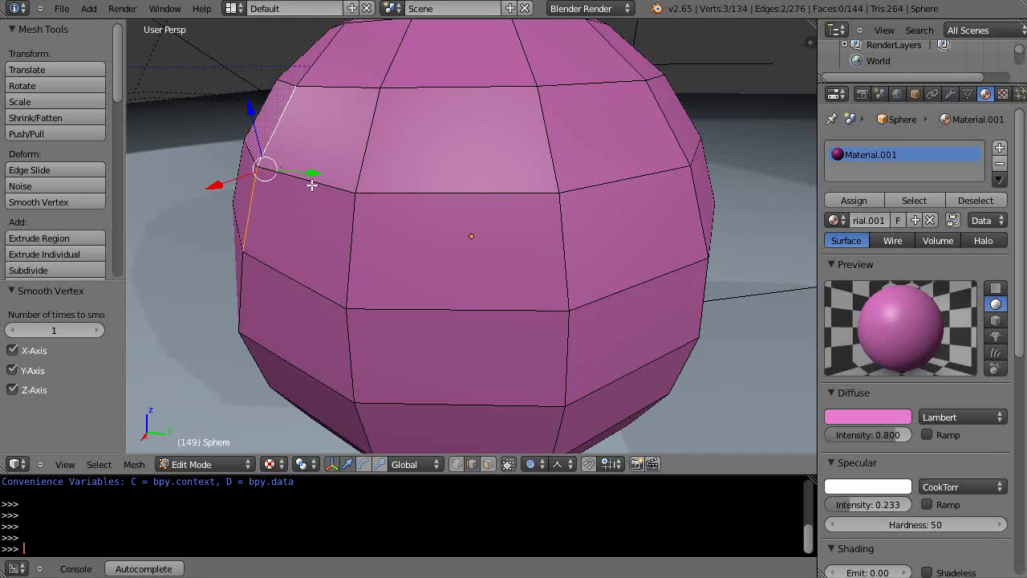
Smooth the vertices of four left-side edges, then return to Object Mode
middle_drag(312, 185, 343, 151)
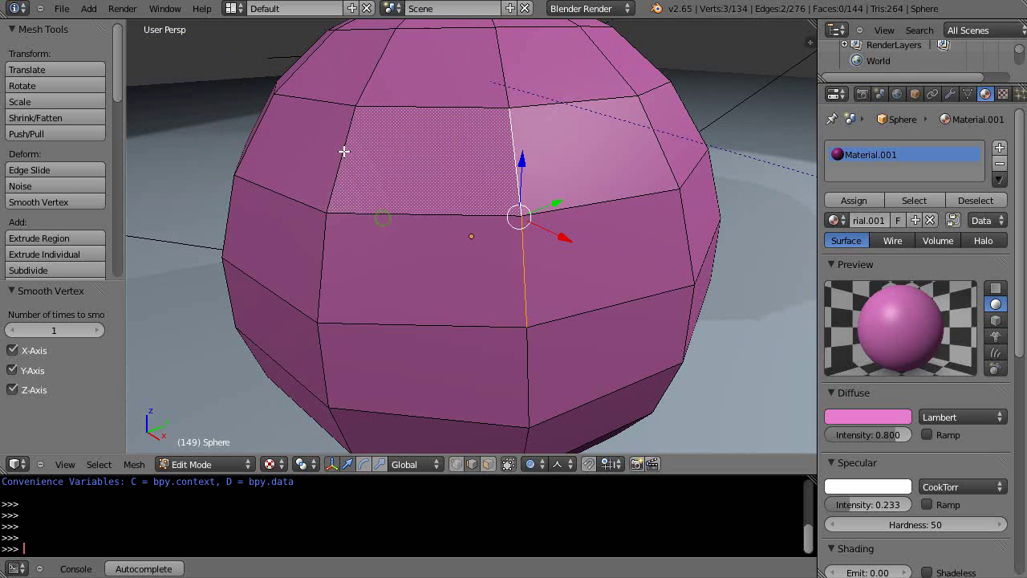
right_click(344, 157)
shift+right_click(334, 225)
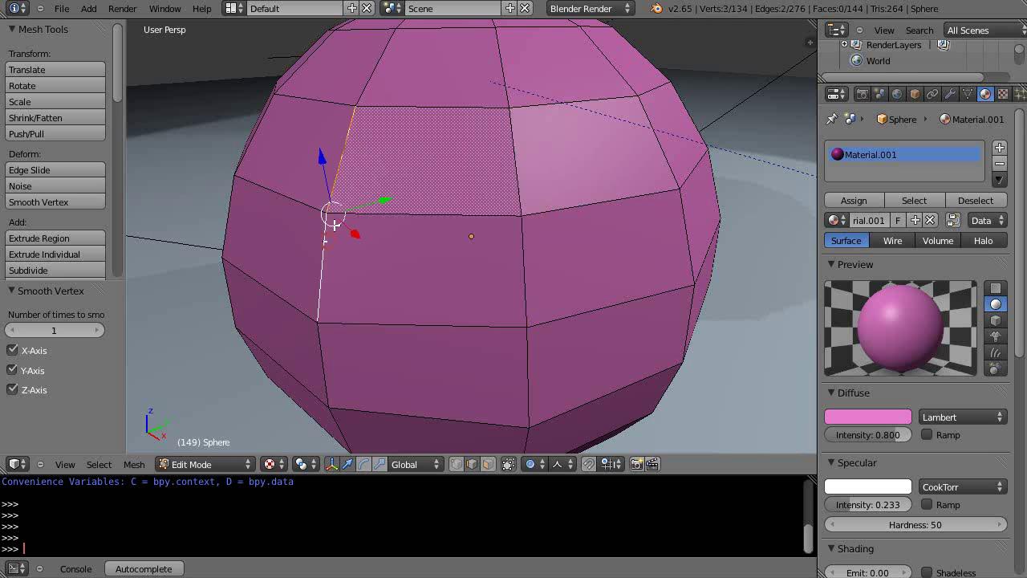
shift+right_click(244, 178)
shift+right_click(234, 202)
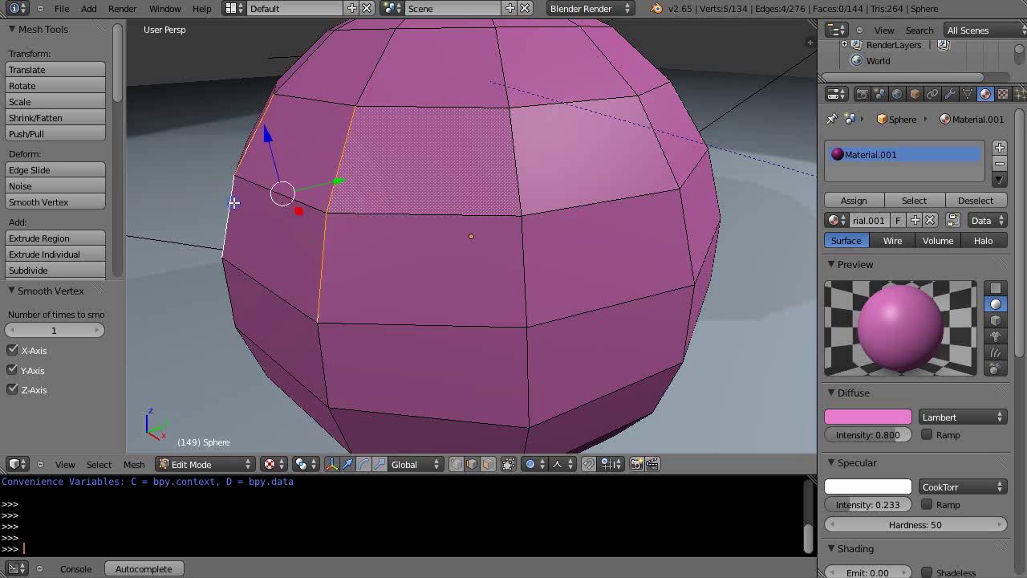
click(41, 201)
middle_drag(343, 281, 412, 274)
scroll(412, 274, down, 4)
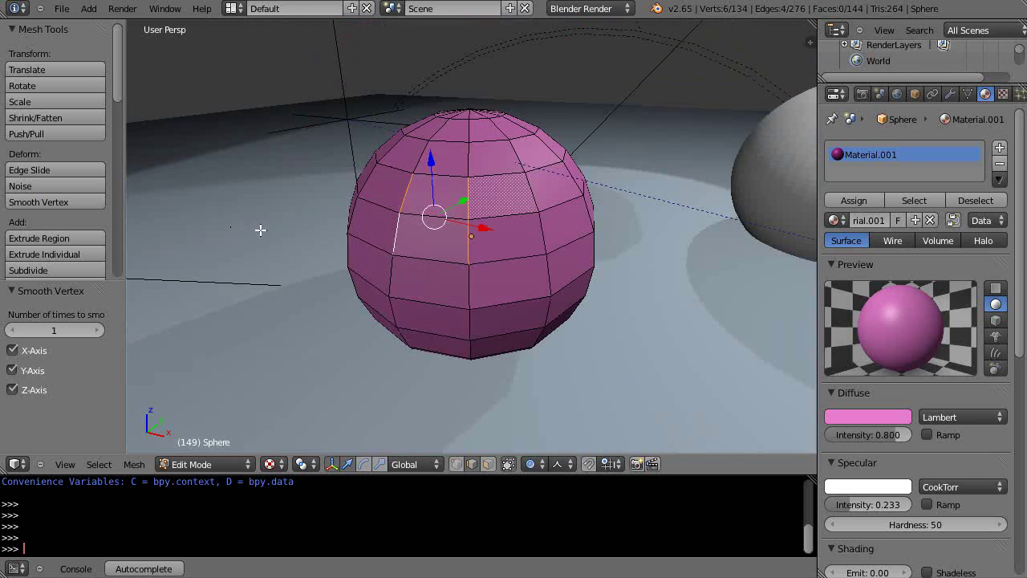
key(Tab)
middle_drag(519, 266, 428, 284)
scroll(486, 240, up, 3)
scroll(484, 241, down, 2)
Enter Edit Mode on the pink sphere and grow the face selection to a 2x2 block
scroll(405, 274, up, 2)
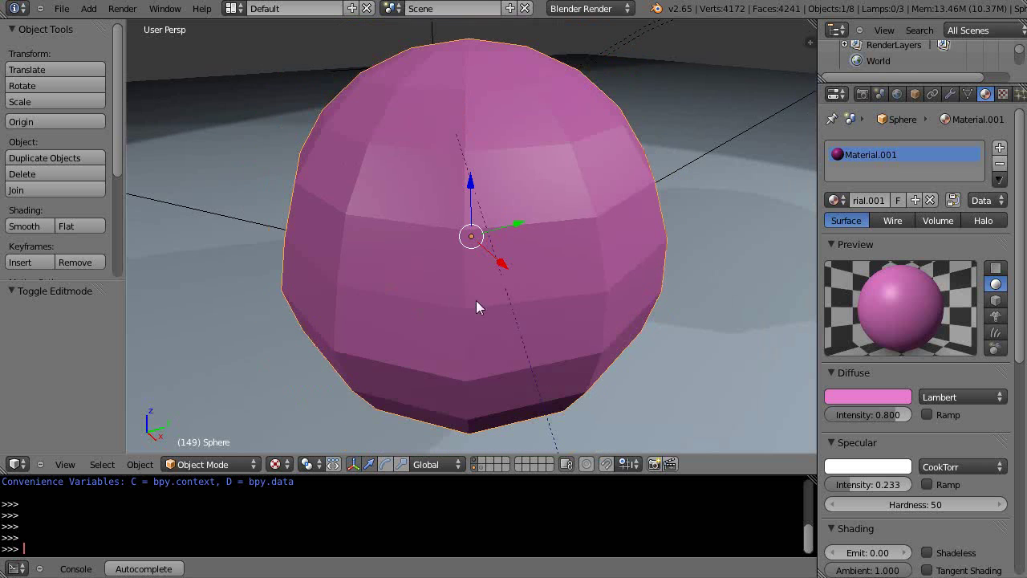
middle_drag(227, 256, 313, 270)
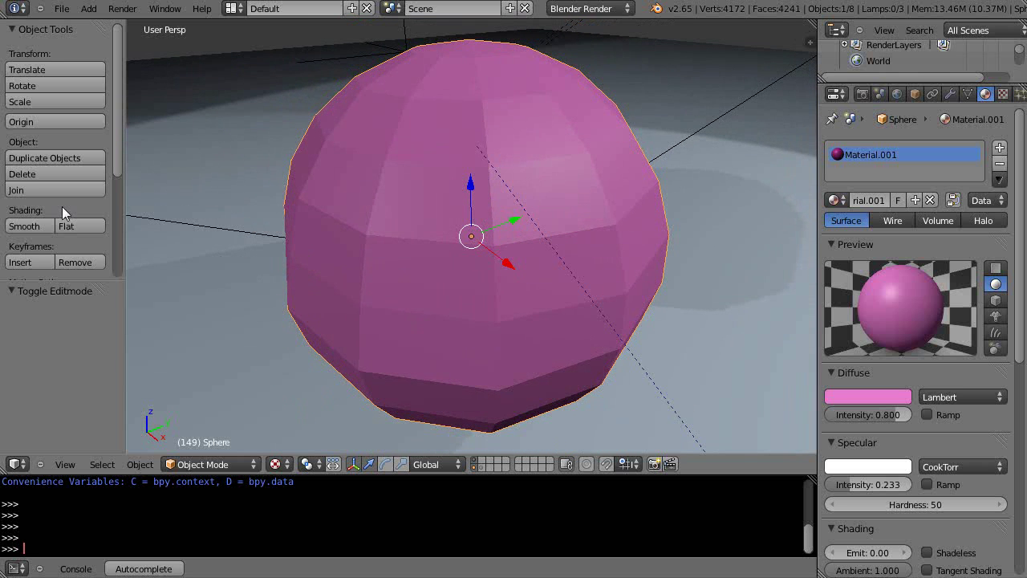
key(Tab)
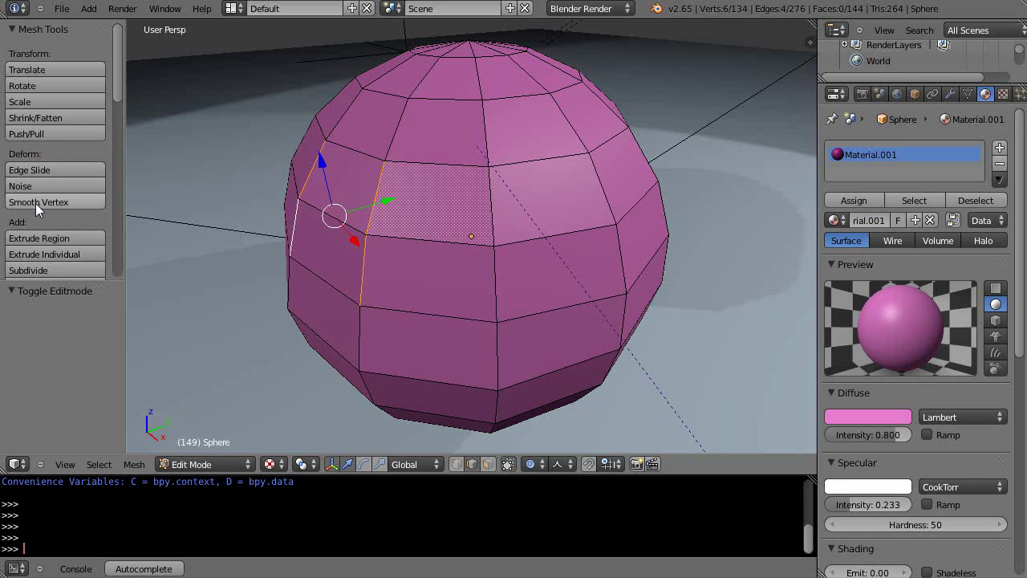
scroll(34, 200, down, 2)
scroll(36, 206, down, 7)
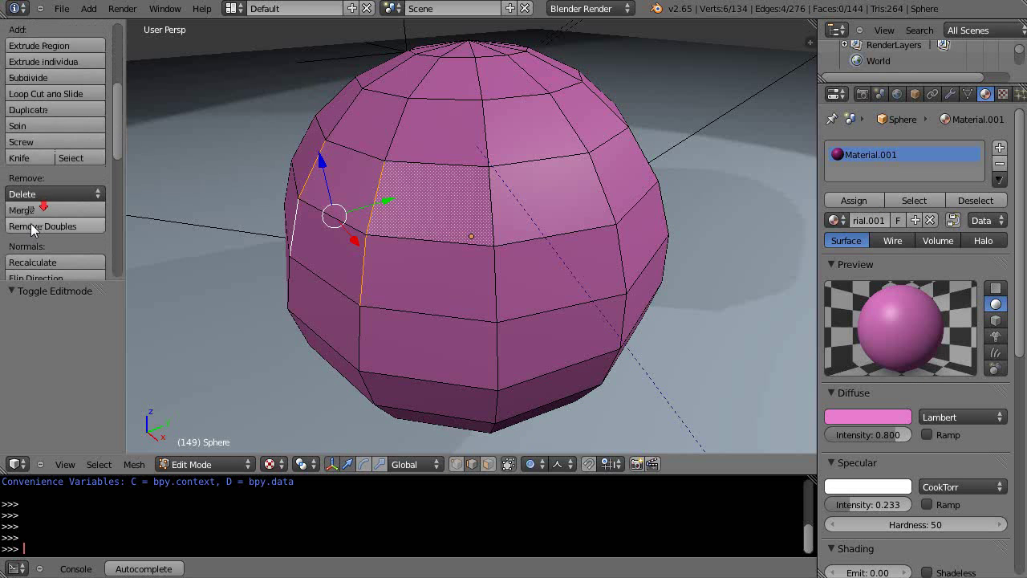
scroll(347, 303, up, 2)
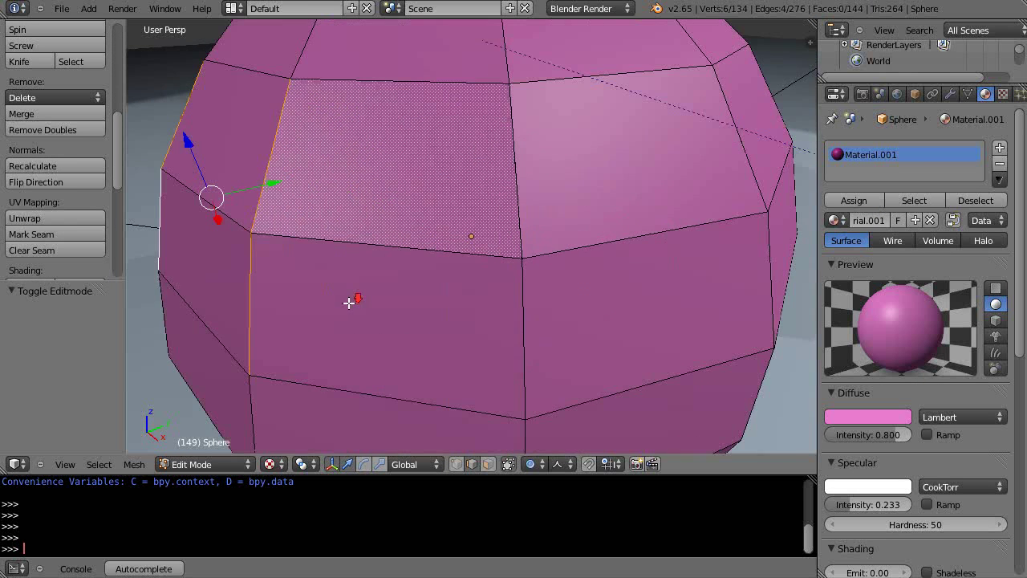
scroll(351, 300, down, 4)
key(ctrl+shift+z)
key(ctrl+shift+z)
key(ctrl+shift+z)
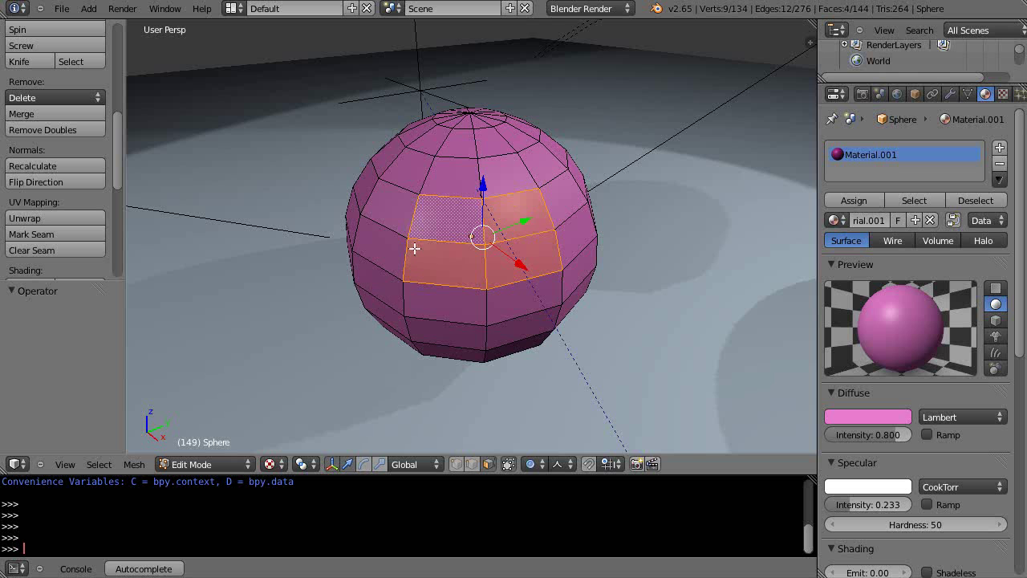
scroll(419, 233, up, 2)
middle_drag(402, 249, 566, 252)
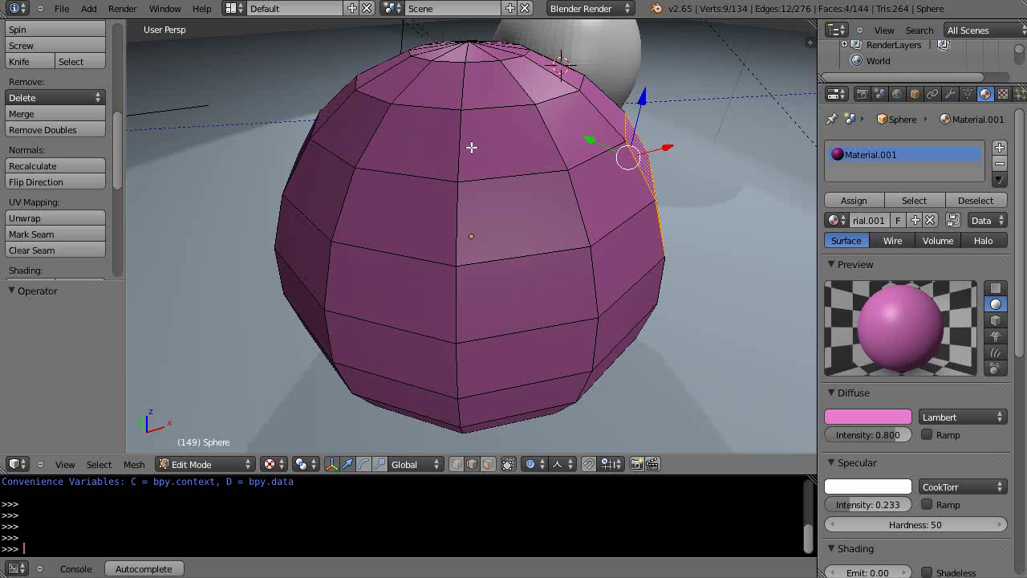
Select the sphere's top edge loop, then in vertex mode raise the top vertices along Z
alt+right_click(489, 109)
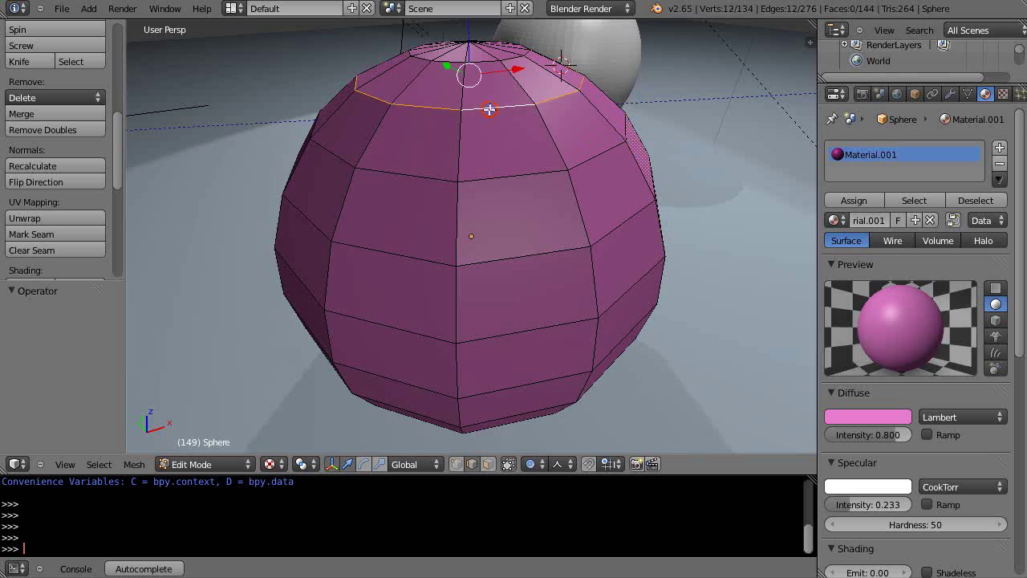
middle_drag(518, 202, 456, 215)
middle_drag(428, 264, 441, 213)
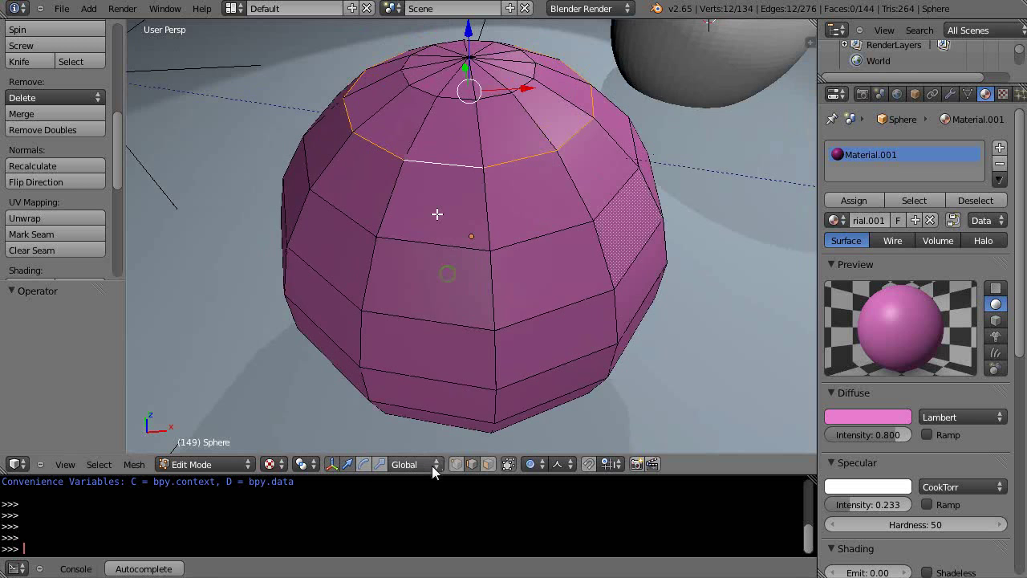
click(455, 463)
mouse_move(448, 273)
middle_down()
mouse_move(446, 305)
mouse_move(454, 289)
middle_up()
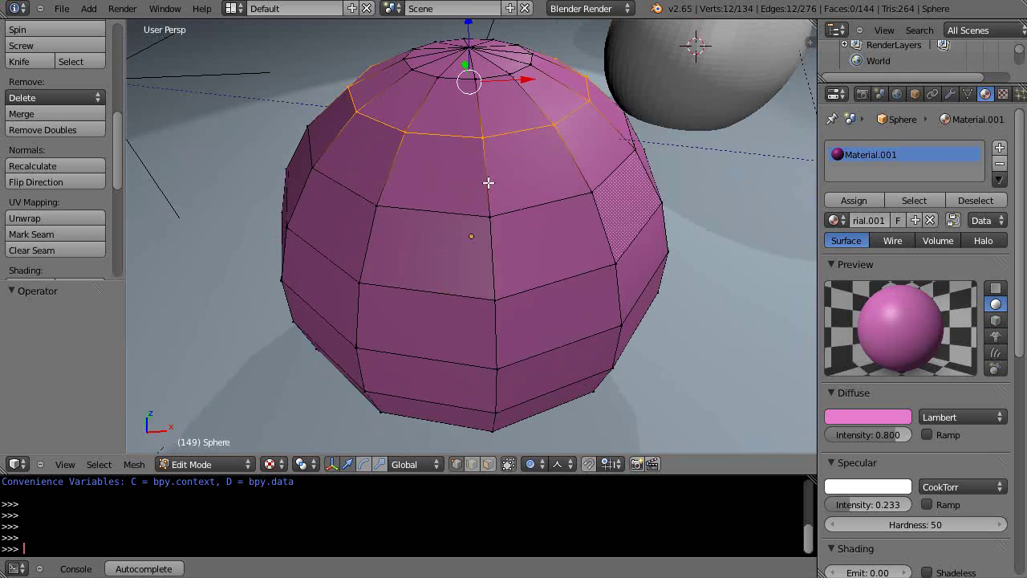
right_click(480, 137)
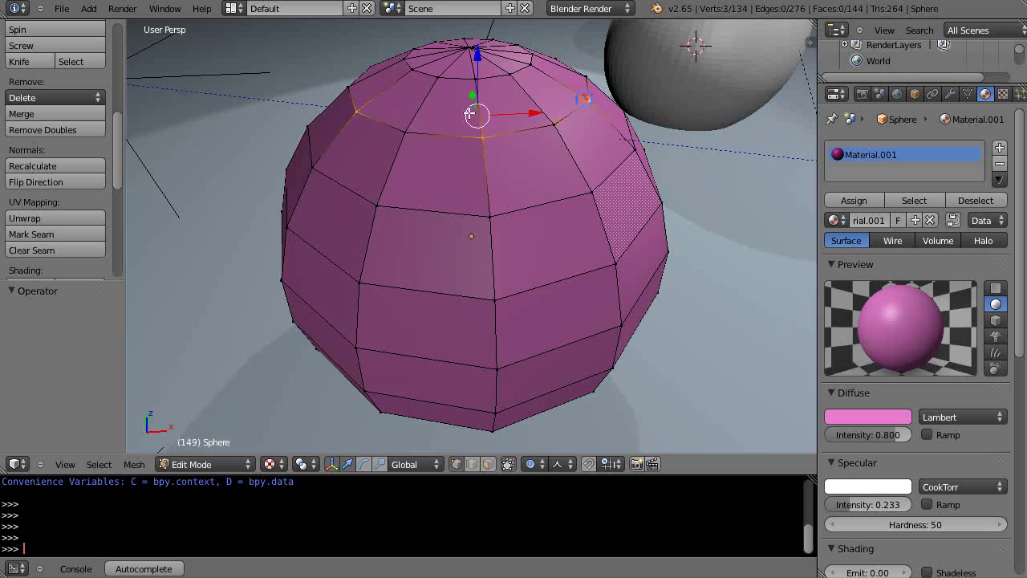
drag(478, 59, 479, 8)
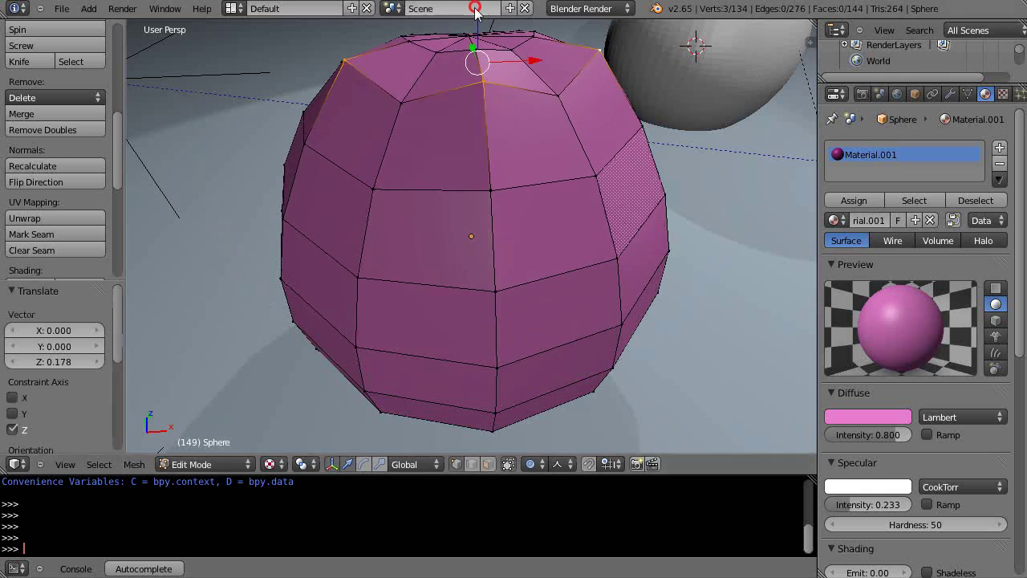
Pull a vertex near the top further up along Z into a pointed, teardrop-like tip (0.207)
middle_drag(559, 189, 450, 201)
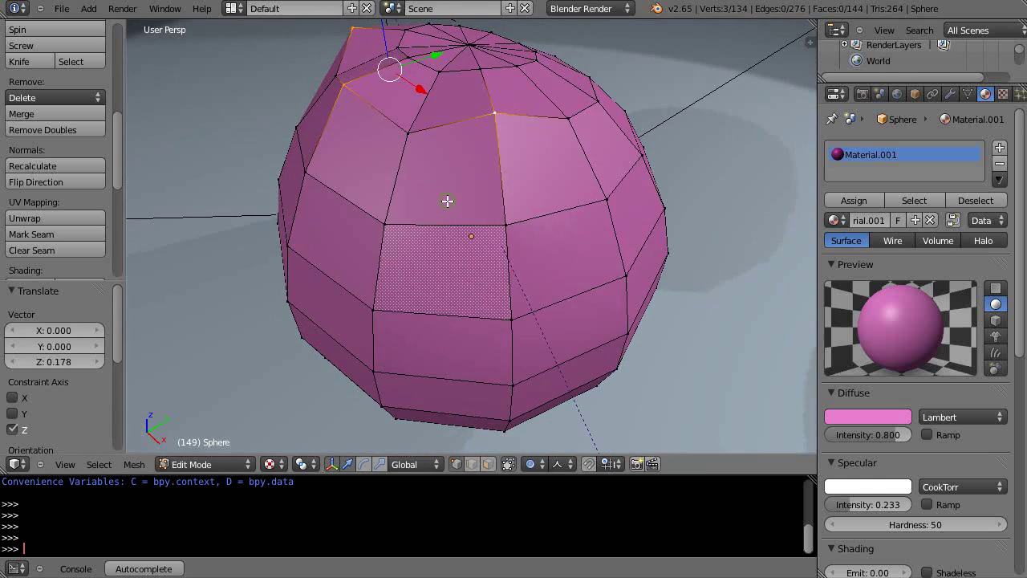
scroll(377, 235, down, 3)
middle_drag(378, 235, 478, 227)
scroll(477, 224, up, 3)
scroll(476, 225, down, 2)
middle_drag(515, 266, 415, 284)
scroll(415, 283, up, 3)
scroll(415, 282, down, 3)
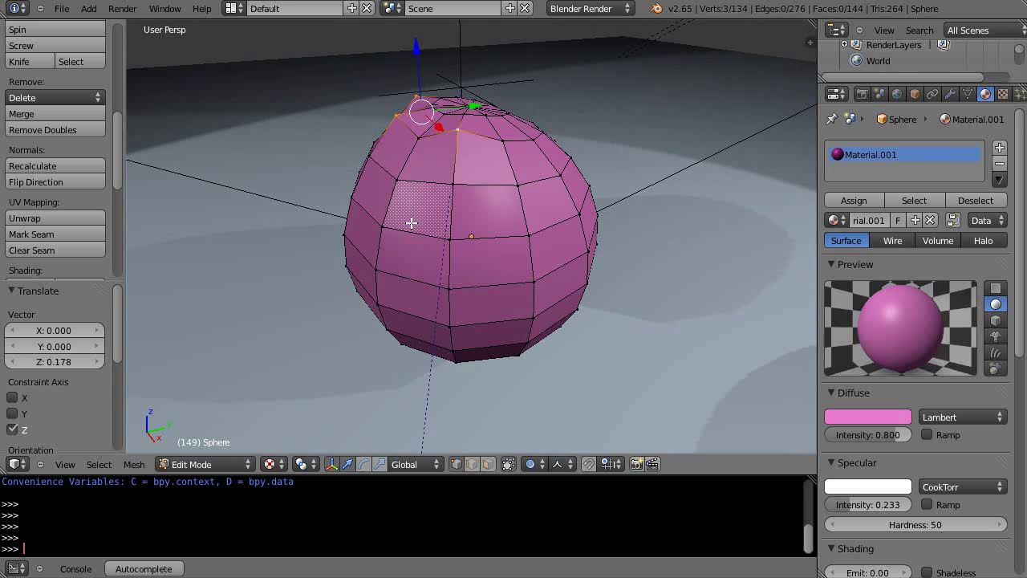
middle_drag(450, 234, 361, 252)
right_click(399, 98)
drag(393, 44, 391, 13)
middle_drag(489, 223, 547, 164)
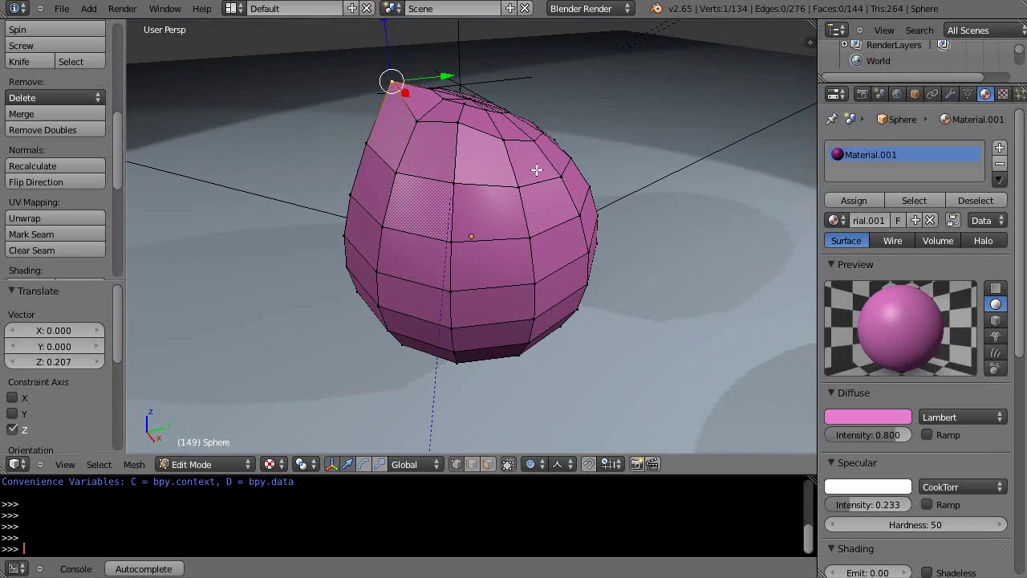
middle_drag(408, 300, 547, 344)
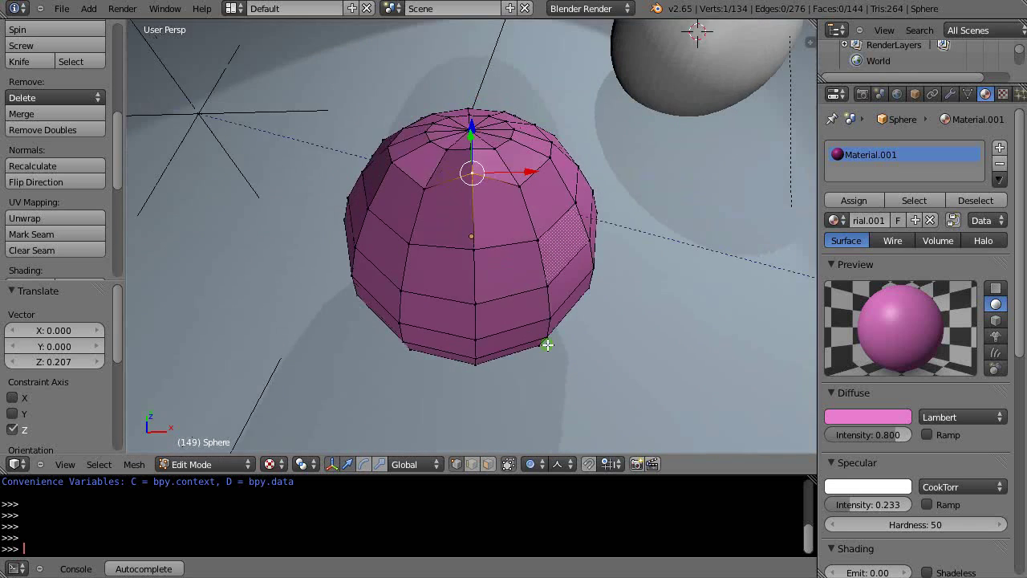
middle_drag(356, 229, 373, 188)
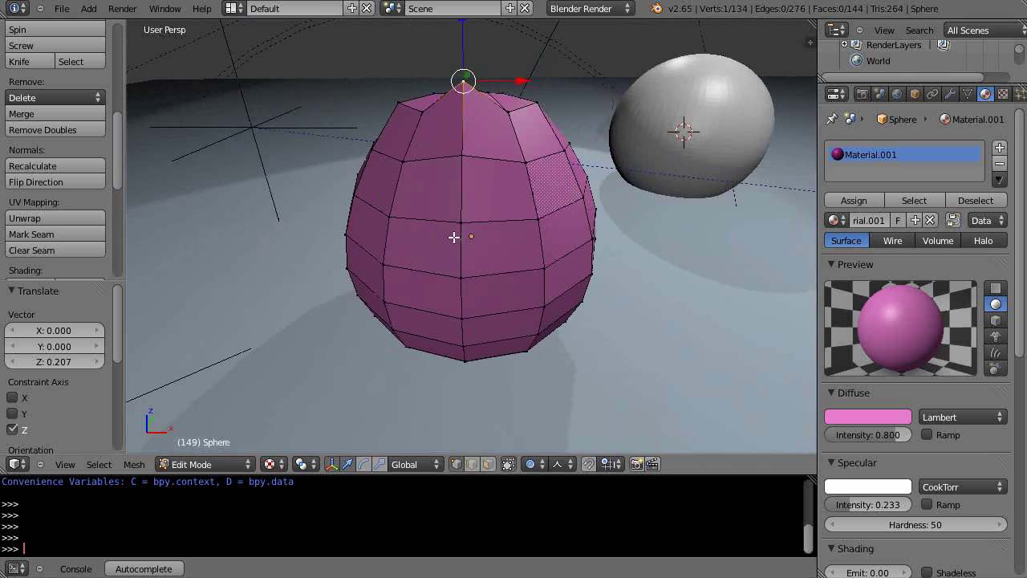
Disable limit-selection-to-visible and box-select all vertices of the raised top, including hidden ones
click(508, 463)
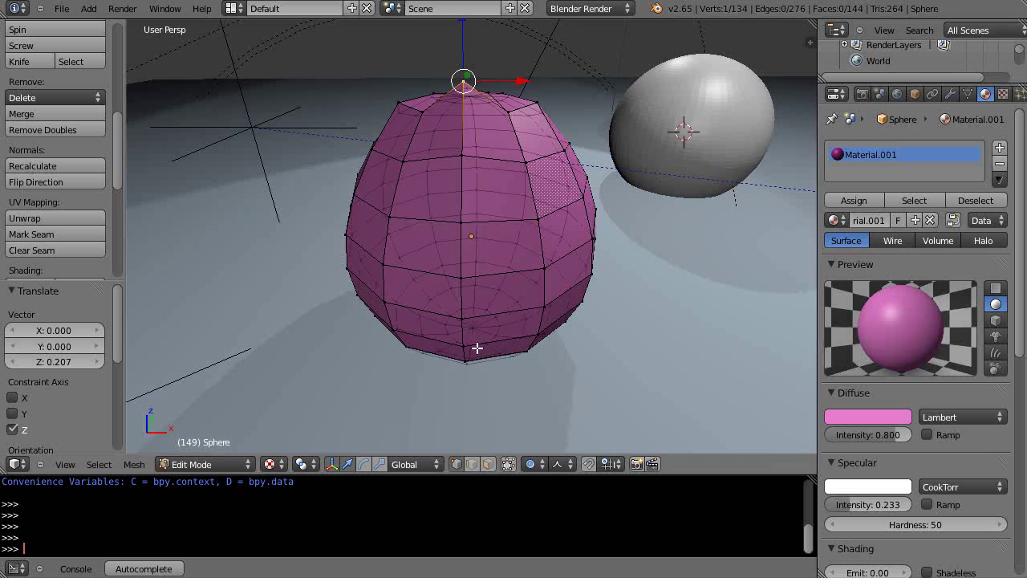
middle_drag(477, 333, 479, 325)
key(b)
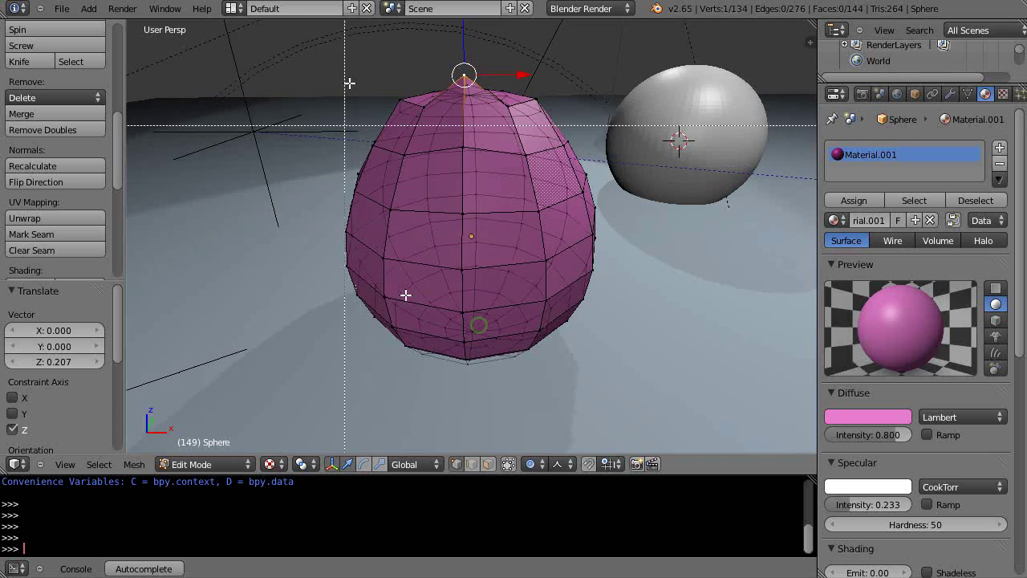
drag(357, 53, 572, 126)
scroll(531, 172, up, 4)
scroll(536, 171, down, 4)
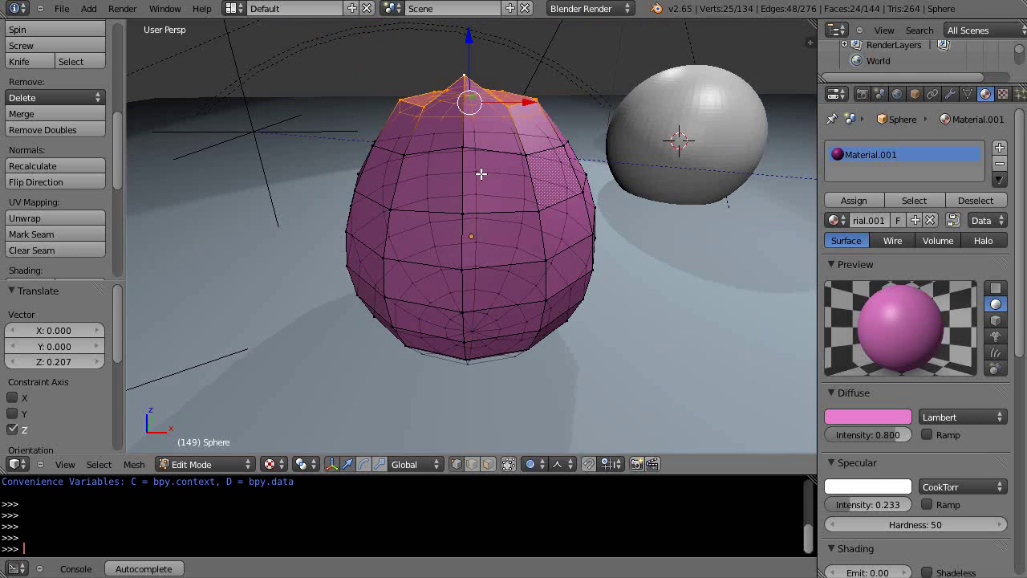
middle_drag(480, 173, 463, 236)
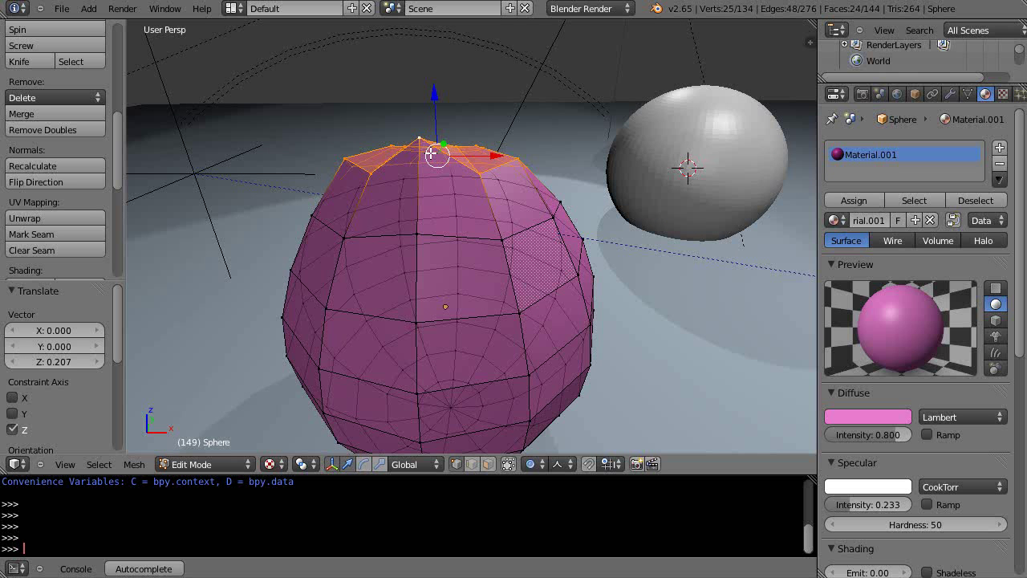
Scale the selected top vertices to 0 along Z, flattening the crown level
key(s)
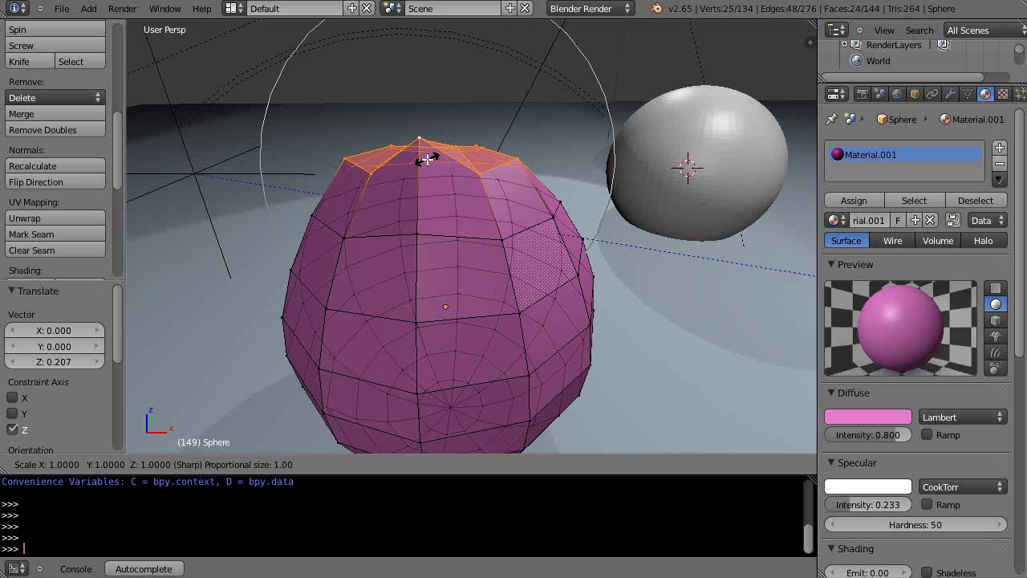
key(z)
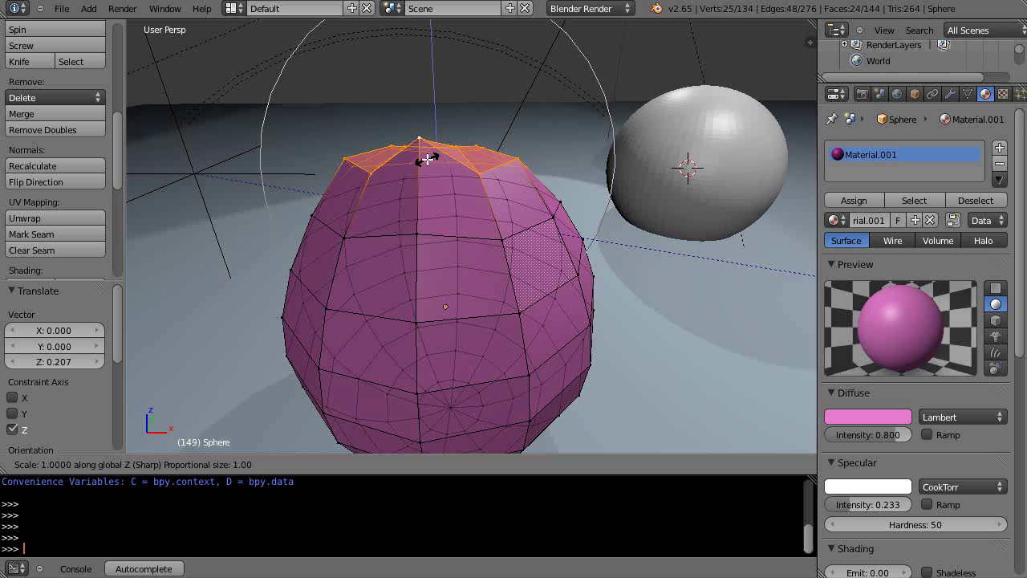
text(0)
key(Return)
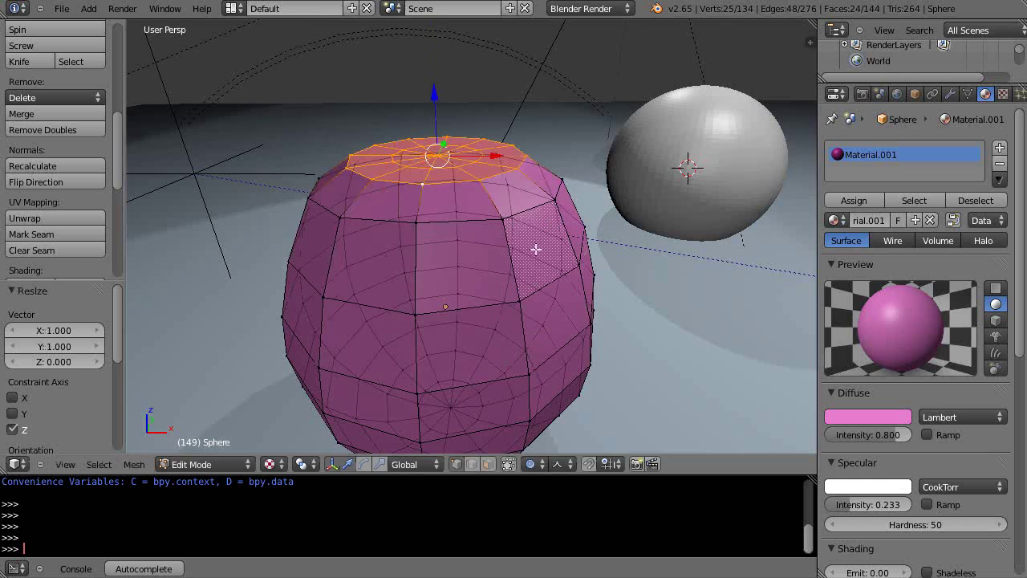
scroll(538, 277, up, 3)
scroll(545, 278, down, 3)
middle_drag(485, 291, 580, 300)
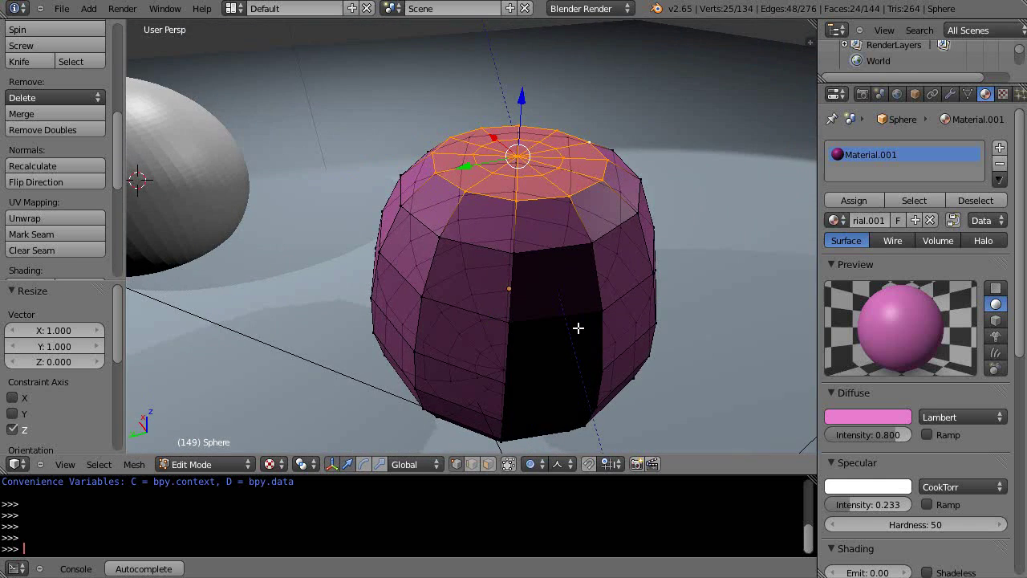